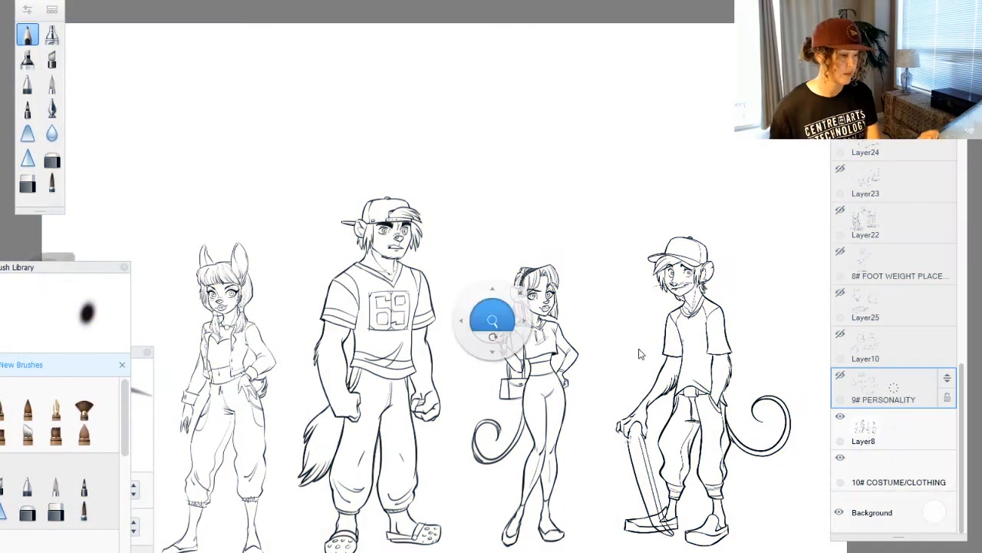
- Pan and zoom across the canvas to review the girl and the jersey character sketches
mouse_move(603, 337)
left_mouse_down()
mouse_move(557, 260)
mouse_move(461, 323)
mouse_move(453, 314)
left_mouse_up()
left_click_drag(453, 277, 448, 297)
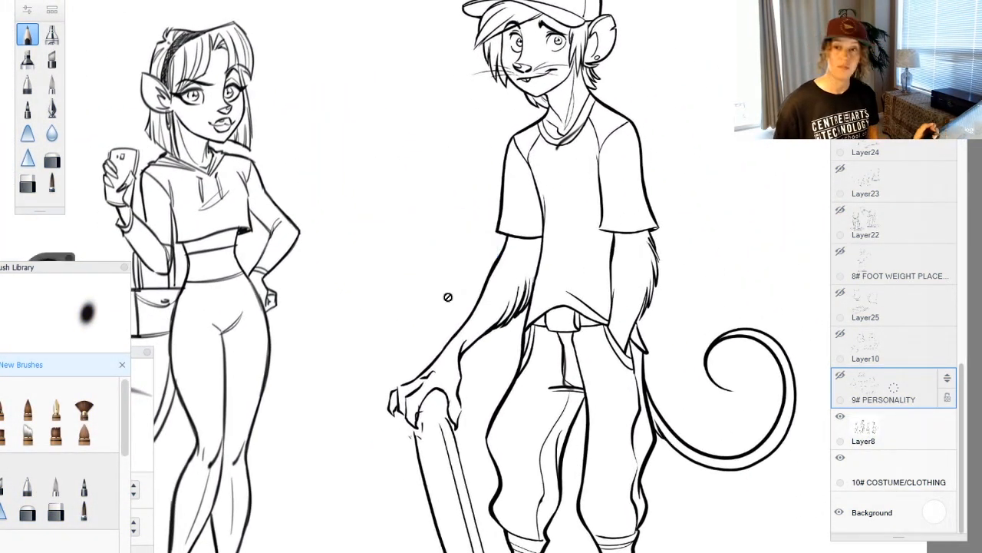
mouse_move(453, 361)
left_mouse_down()
mouse_move(538, 369)
mouse_move(435, 419)
mouse_move(598, 399)
left_mouse_up()
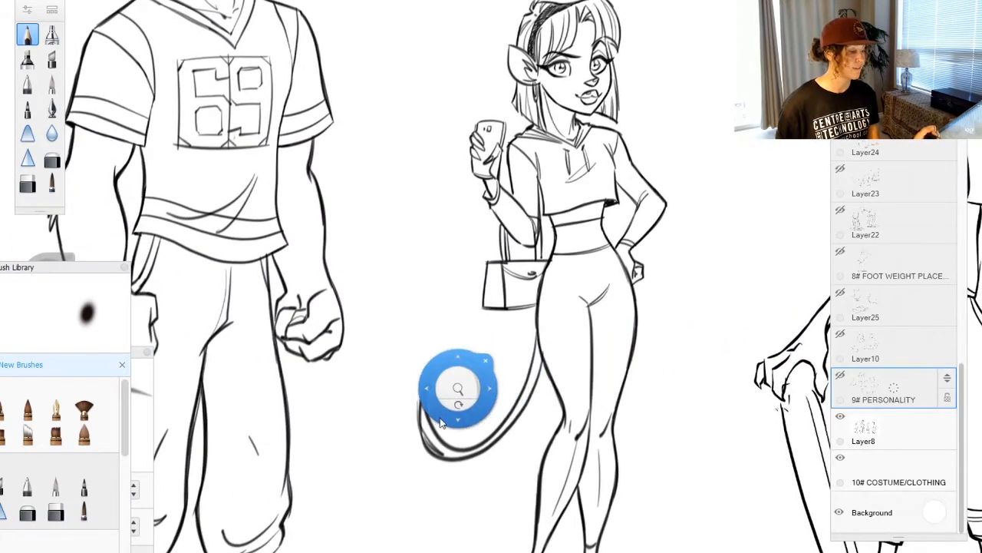
left_click_drag(429, 404, 649, 424)
mouse_move(690, 399)
left_mouse_down()
mouse_move(469, 408)
mouse_move(384, 446)
mouse_move(579, 429)
mouse_move(486, 439)
left_mouse_up()
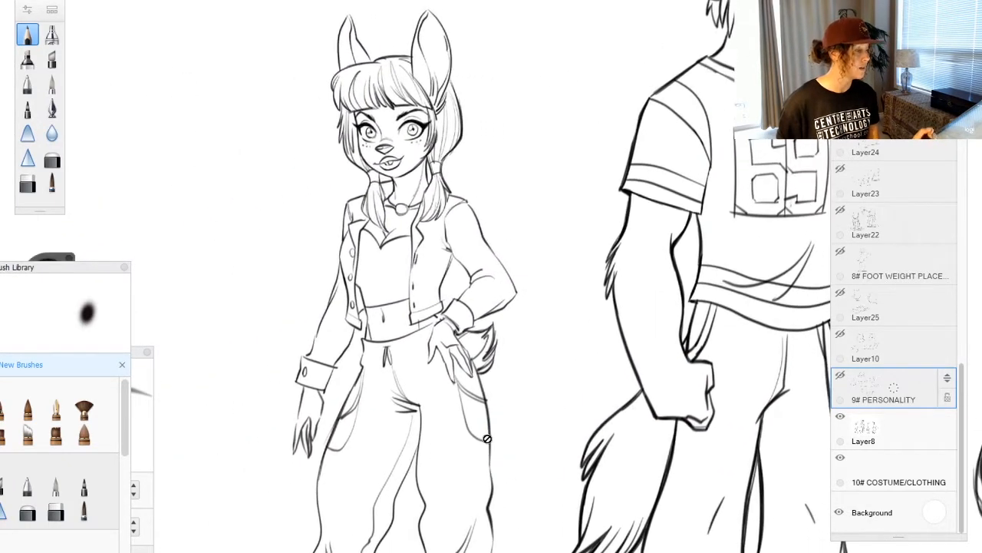
mouse_move(579, 461)
left_mouse_down()
mouse_move(414, 445)
mouse_move(238, 457)
left_mouse_up()
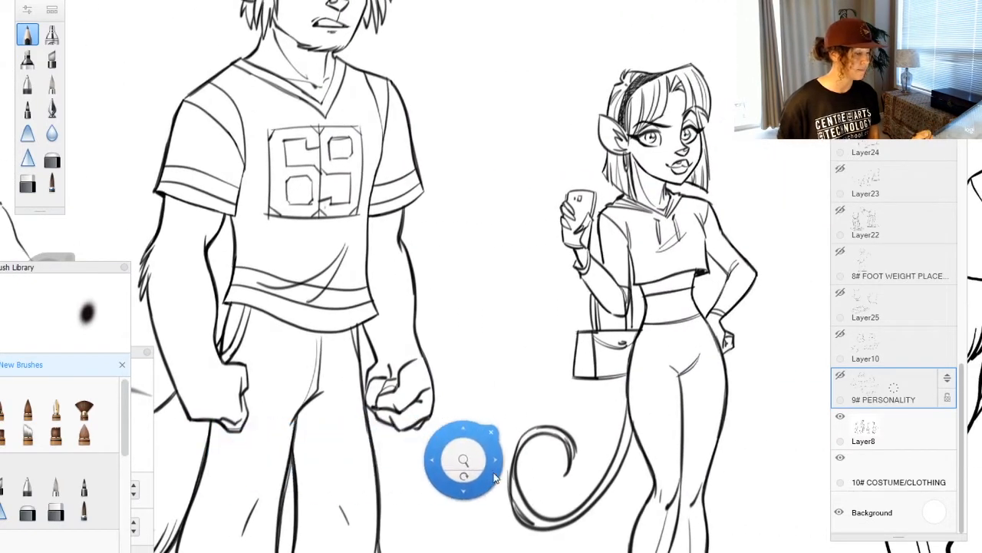
mouse_move(463, 459)
left_mouse_down()
mouse_move(464, 415)
mouse_move(403, 215)
mouse_move(453, 384)
mouse_move(369, 380)
mouse_move(607, 364)
mouse_move(478, 261)
mouse_move(430, 291)
mouse_move(476, 284)
mouse_move(468, 301)
mouse_move(503, 281)
left_mouse_up()
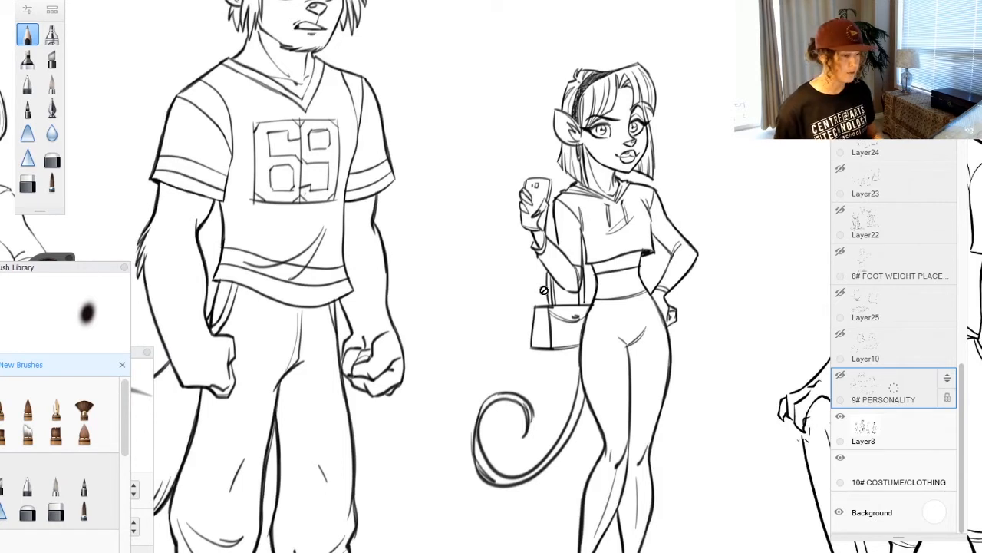
- Add a new empty layer above sketch Layer8 and lower Layer8's opacity to a faint underlay
left_click(907, 433)
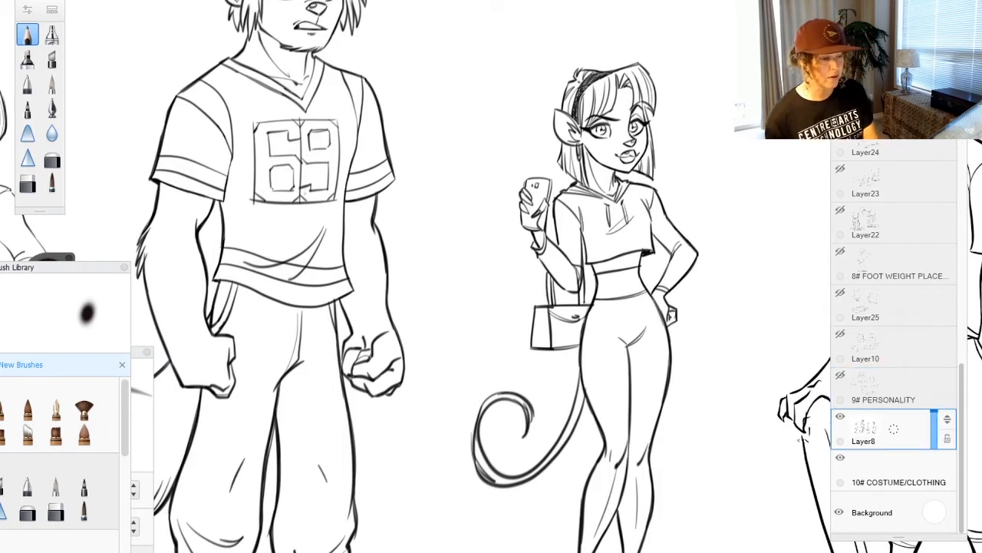
key("ctrl+l")
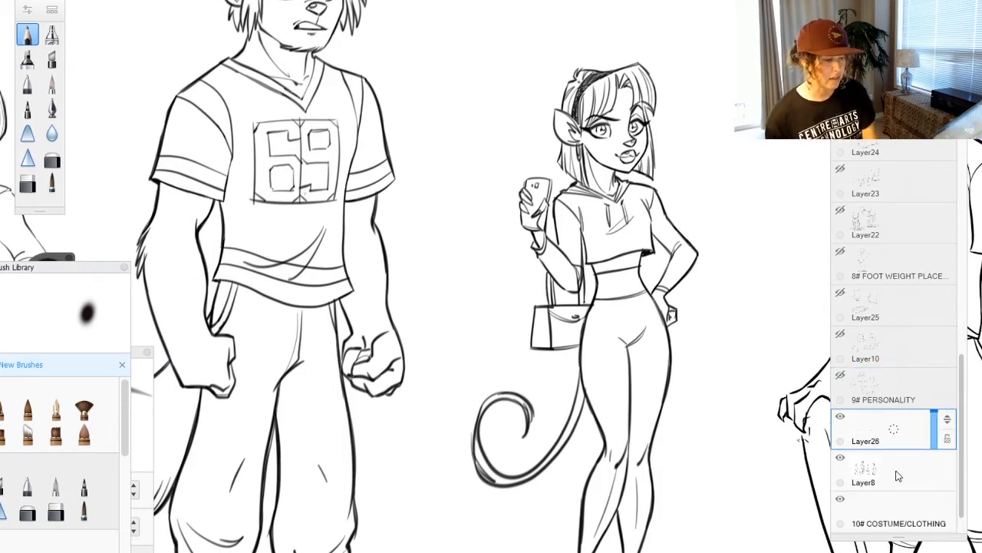
left_click(895, 472)
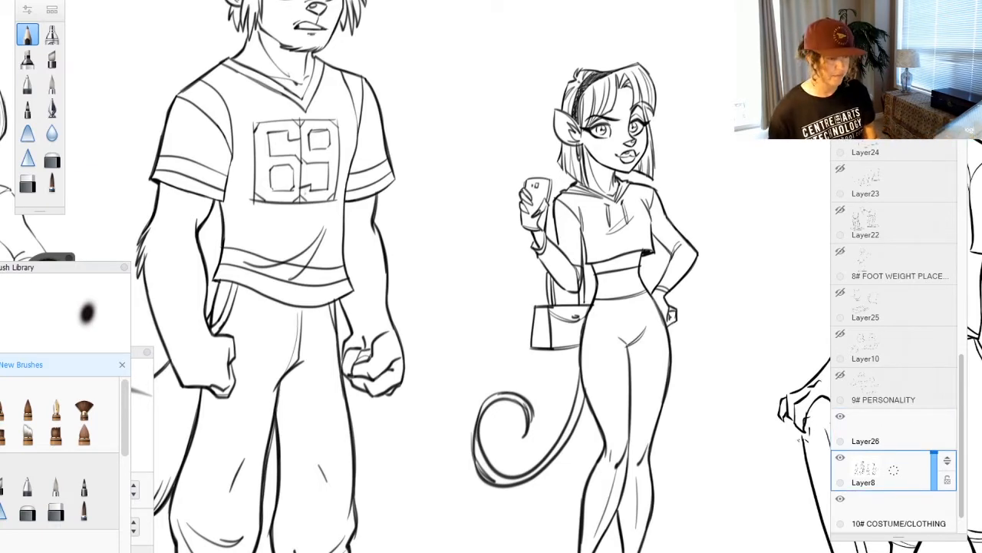
left_click(880, 430)
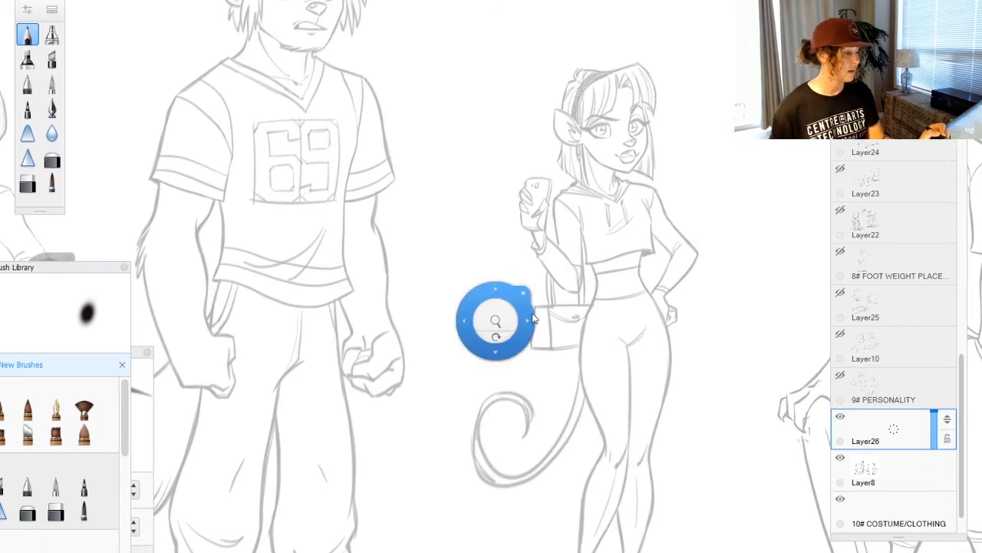
- Zoom onto the girl's face and chest and draw a first collar line across her neck
mouse_move(492, 323)
left_mouse_down()
mouse_move(476, 230)
mouse_move(461, 390)
left_mouse_up()
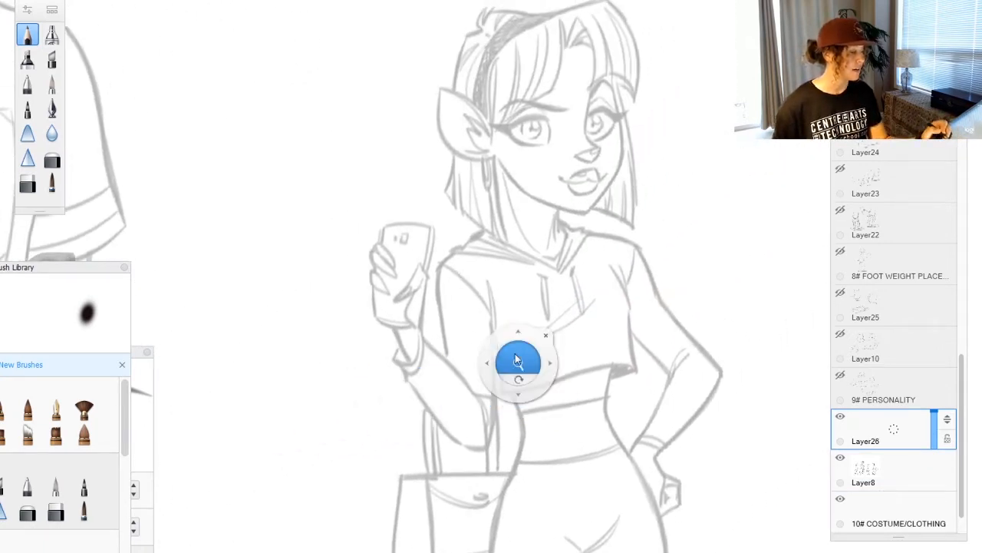
left_click_drag(538, 376, 476, 276)
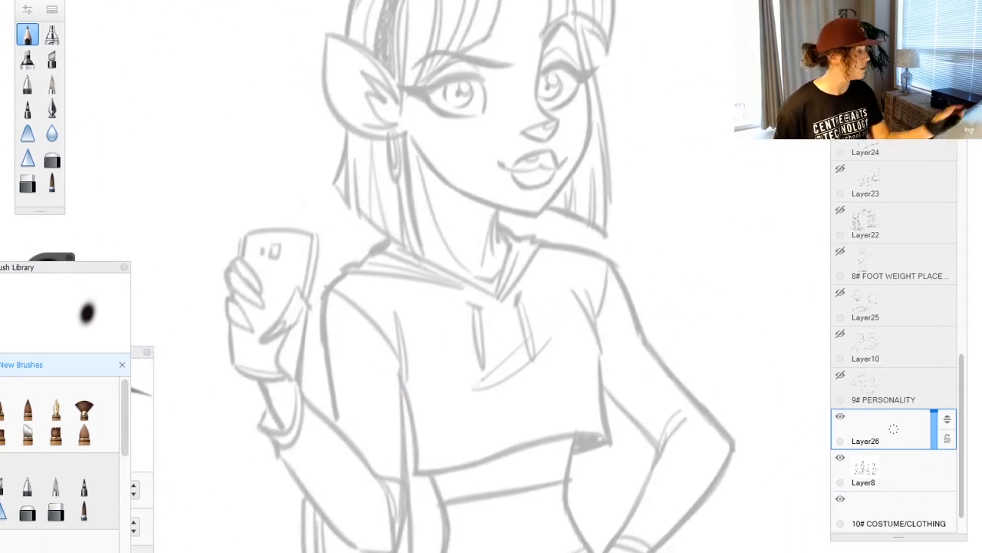
mouse_move(518, 235)
left_mouse_down()
mouse_move(387, 254)
mouse_move(513, 234)
mouse_move(591, 316)
mouse_move(572, 492)
left_mouse_up()
- Redo the torso stroke, then ink the crop top's shoulder strap, side lines and bottom hem
key("ctrl+z")
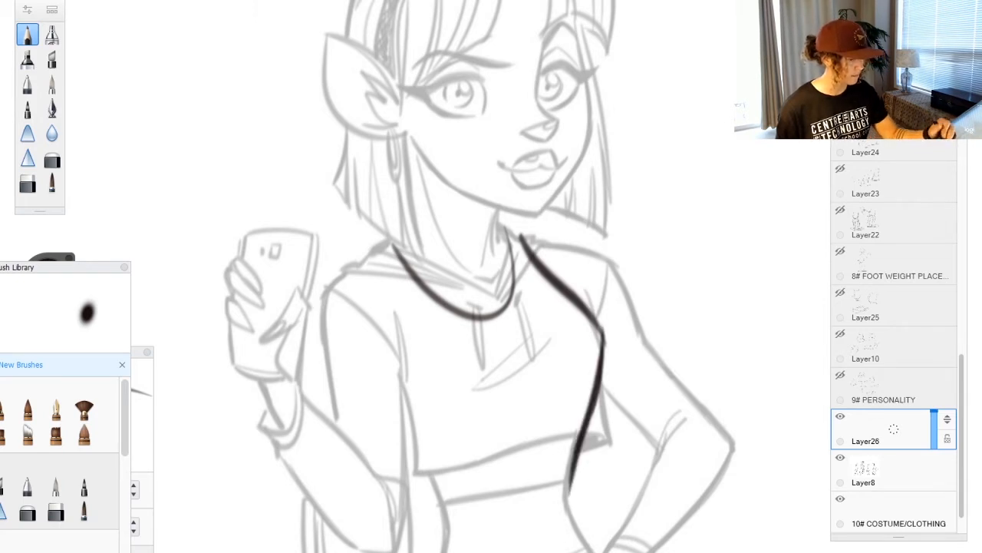
left_click_drag(595, 307, 602, 398)
mouse_move(393, 250)
left_mouse_down()
mouse_move(403, 396)
mouse_move(441, 525)
left_mouse_up()
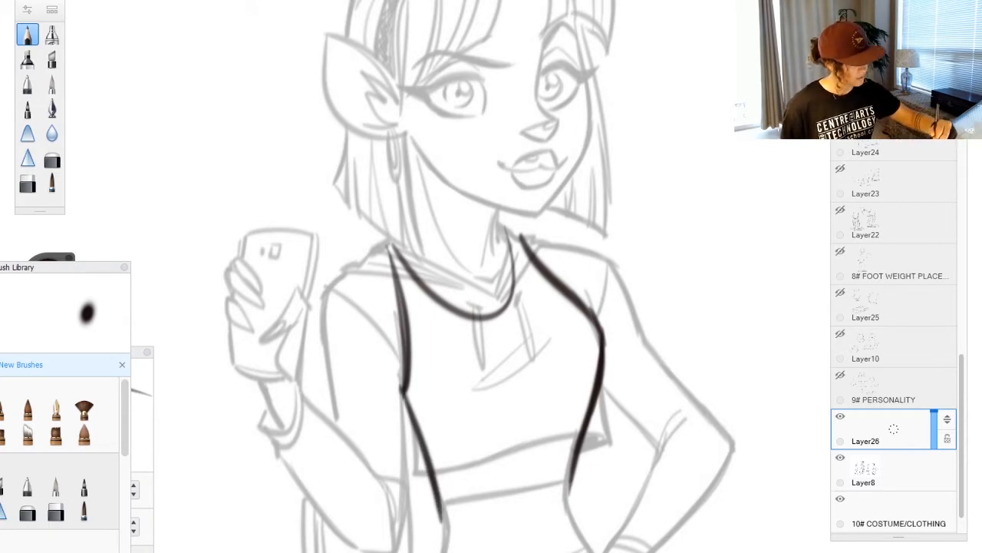
left_click_drag(434, 461, 447, 548)
left_click_drag(570, 453, 574, 541)
left_click_drag(443, 503, 572, 485)
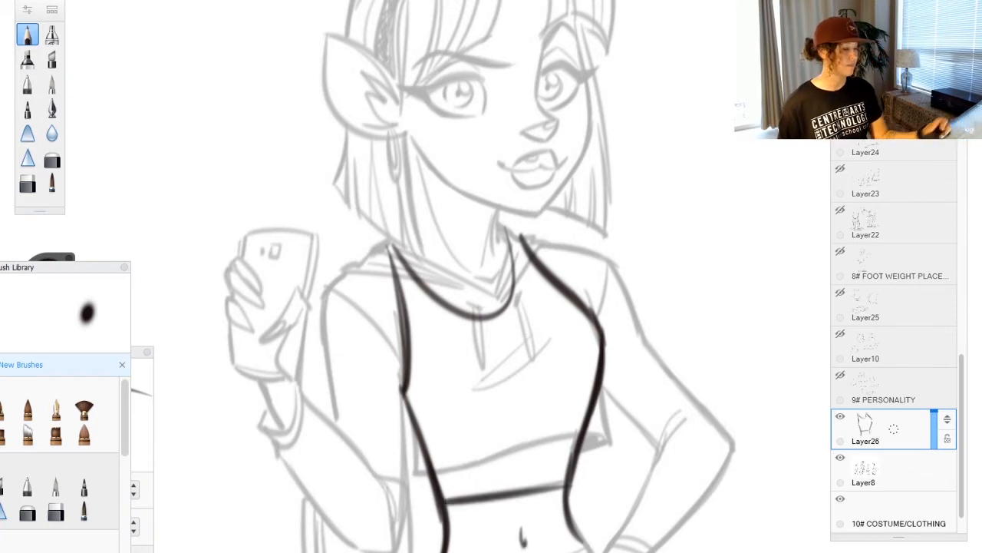
- Add two band lines across the top, toggling the sketch's visibility to check the inks
left_click(841, 457)
left_click(840, 457)
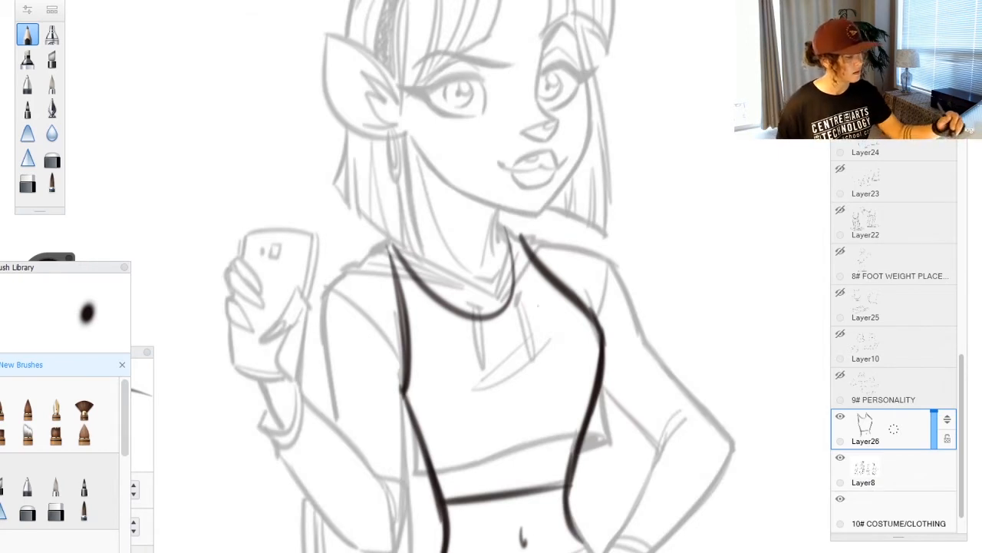
mouse_move(591, 400)
left_mouse_down()
mouse_move(411, 430)
mouse_move(588, 433)
left_mouse_up()
left_click(840, 458)
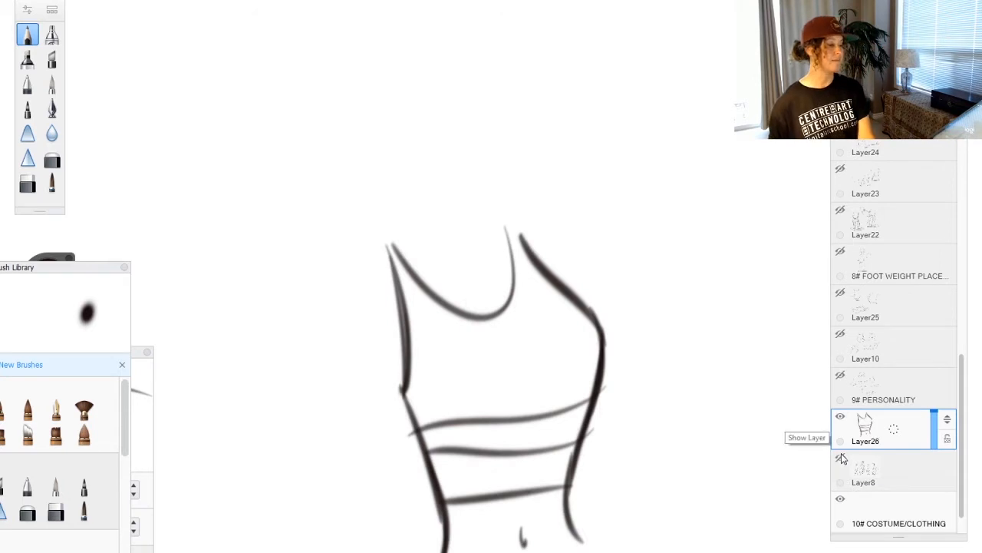
left_click(840, 457)
- Ink the girl's left shoulder, side and diagonal arm outlines down to the bottom
mouse_move(388, 247)
left_mouse_down()
mouse_move(328, 299)
mouse_move(337, 376)
left_mouse_up()
left_click_drag(330, 292, 349, 438)
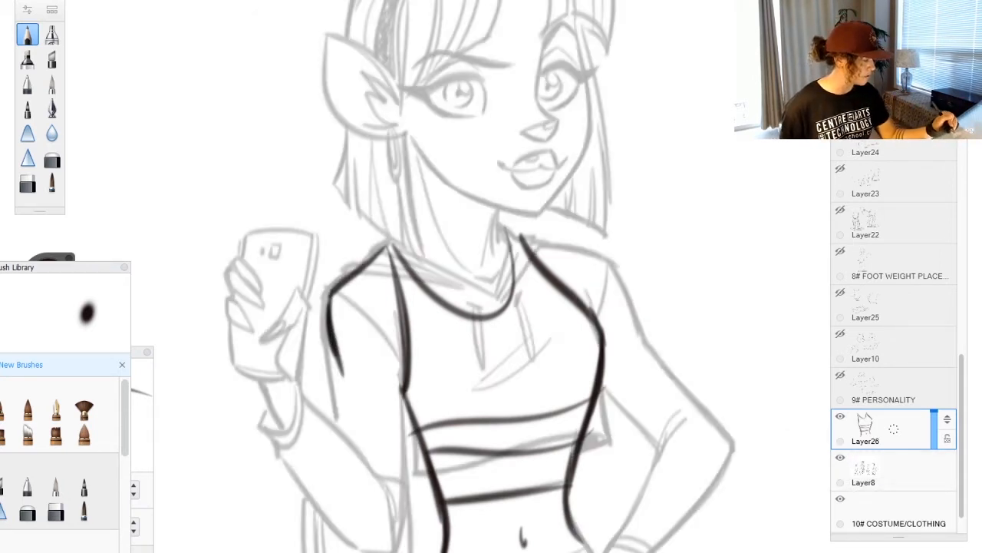
left_click_drag(396, 364, 405, 515)
left_click_drag(401, 430, 403, 549)
left_click_drag(288, 376, 384, 491)
left_click_drag(360, 453, 393, 507)
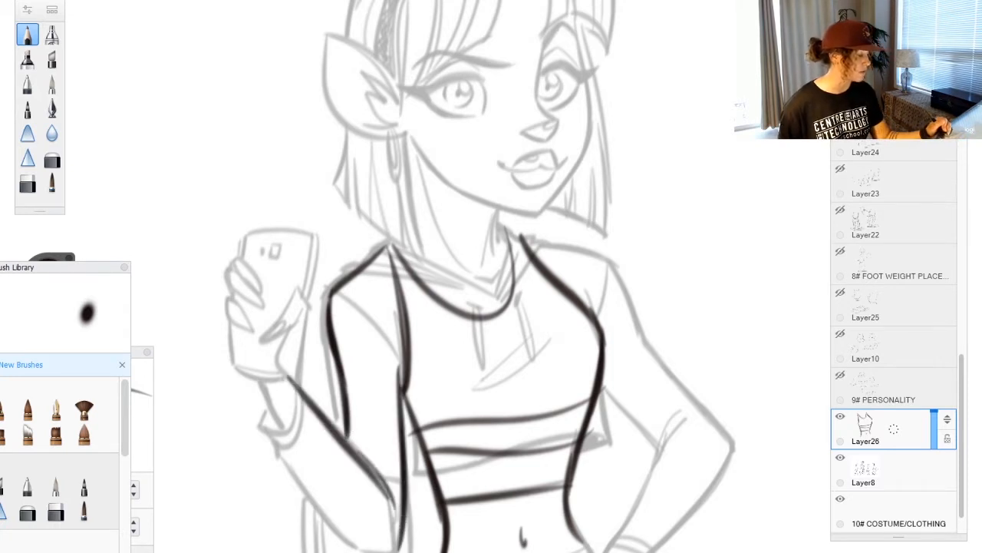
- Ink the right shoulder, arm and elbow plus the left forearm, checking with the sketch hidden
mouse_move(528, 240)
left_mouse_down()
mouse_move(605, 265)
mouse_move(651, 357)
mouse_move(712, 433)
left_mouse_up()
mouse_move(606, 380)
left_mouse_down()
mouse_move(659, 451)
mouse_move(613, 546)
left_mouse_up()
mouse_move(712, 419)
left_mouse_down()
mouse_move(720, 461)
mouse_move(646, 547)
left_mouse_up()
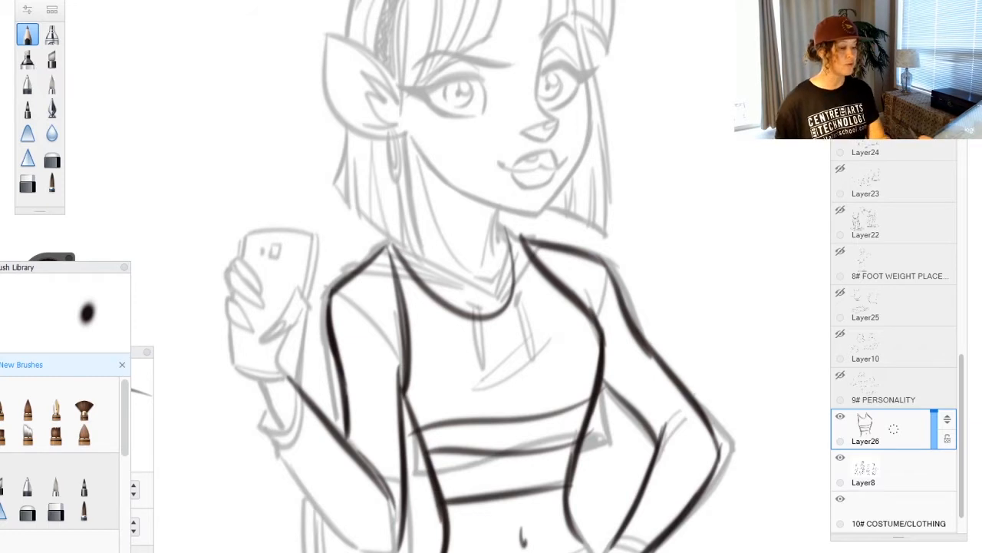
mouse_move(261, 382)
left_mouse_down()
mouse_move(367, 499)
mouse_move(361, 549)
mouse_move(338, 525)
left_mouse_up()
left_click(841, 459)
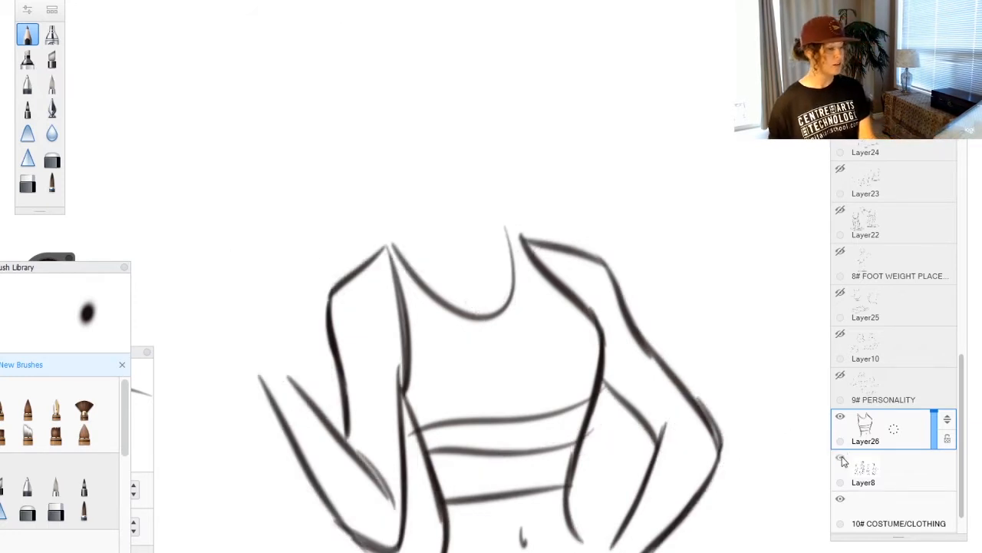
left_click(843, 459)
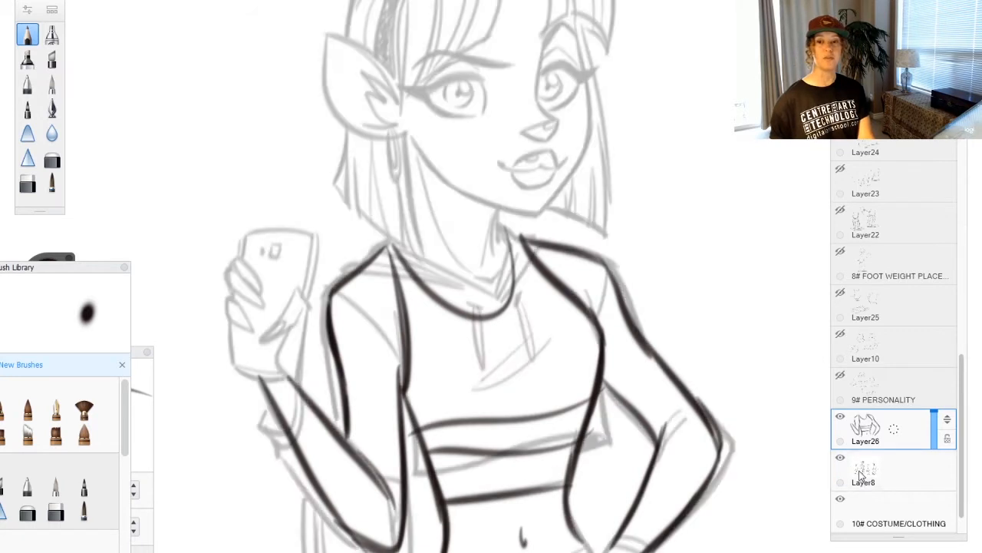
- Draw the necklace chain with ring pendant on her chest and hide the sketch to check
left_click_drag(495, 229, 501, 361)
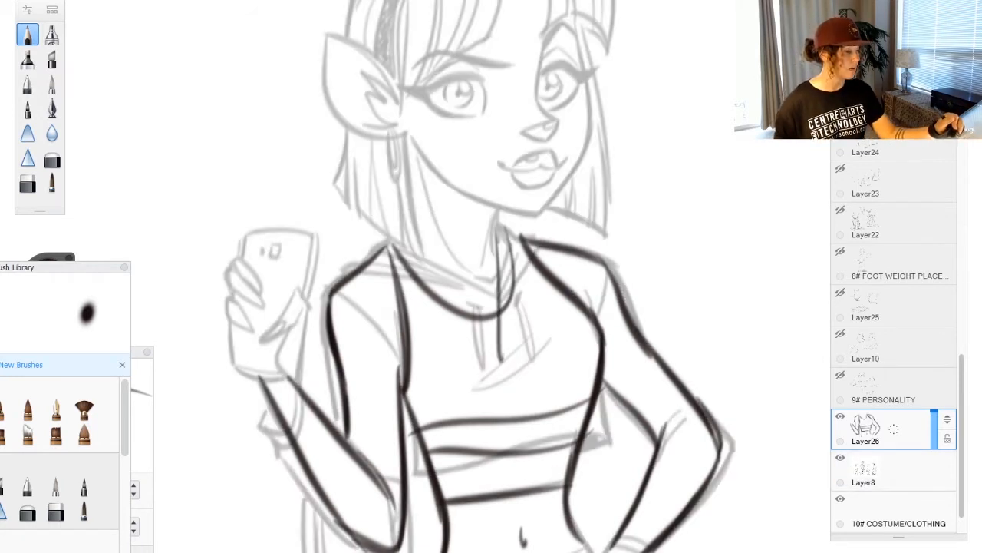
left_click_drag(410, 246, 504, 354)
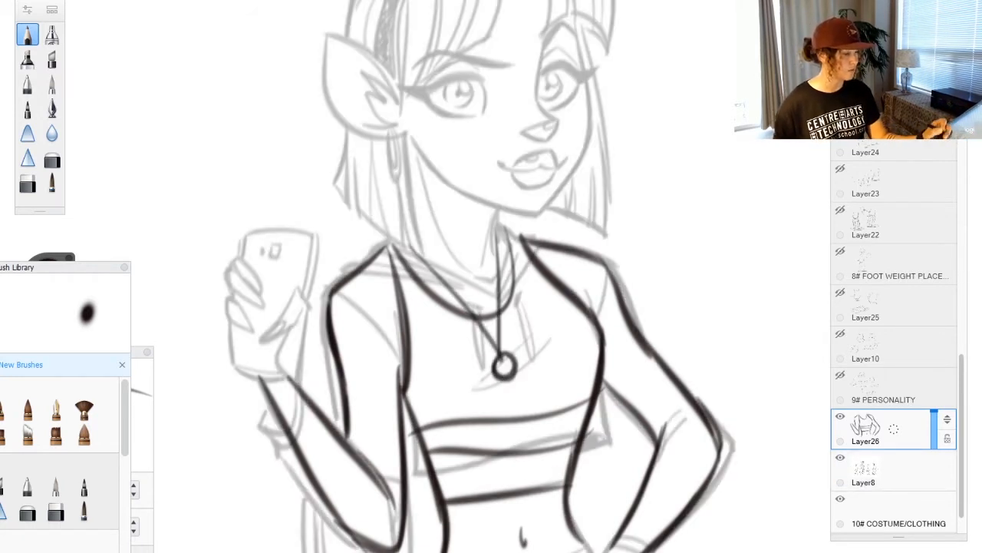
left_click(842, 459)
- Ink the top hair outline and the hairband across the girl's head
left_click(841, 459)
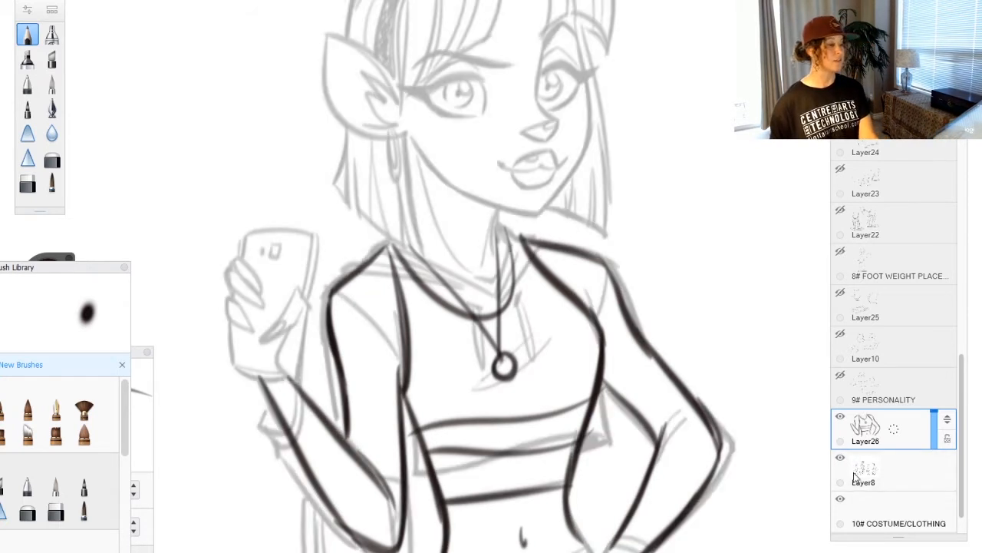
left_click_drag(359, 301, 406, 499)
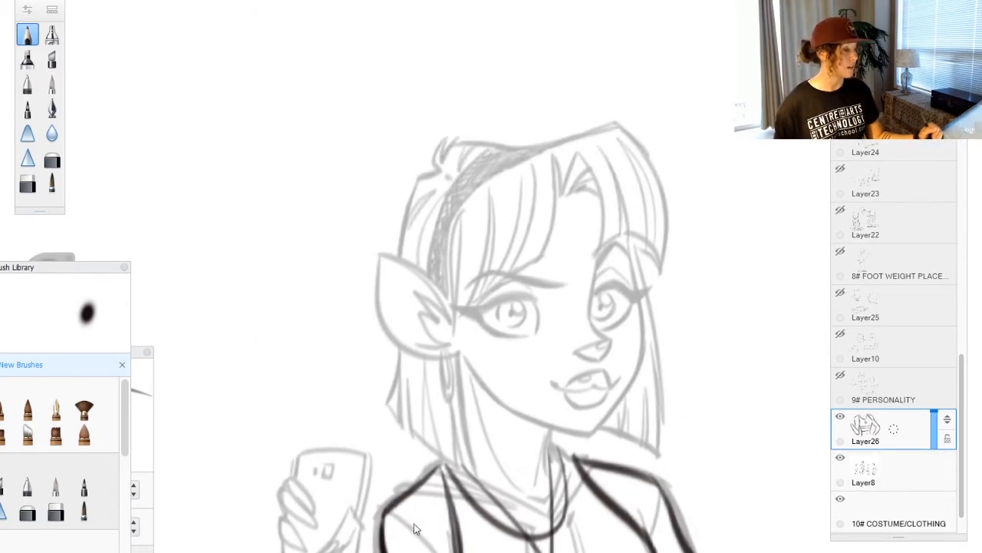
left_click_drag(418, 177, 401, 284)
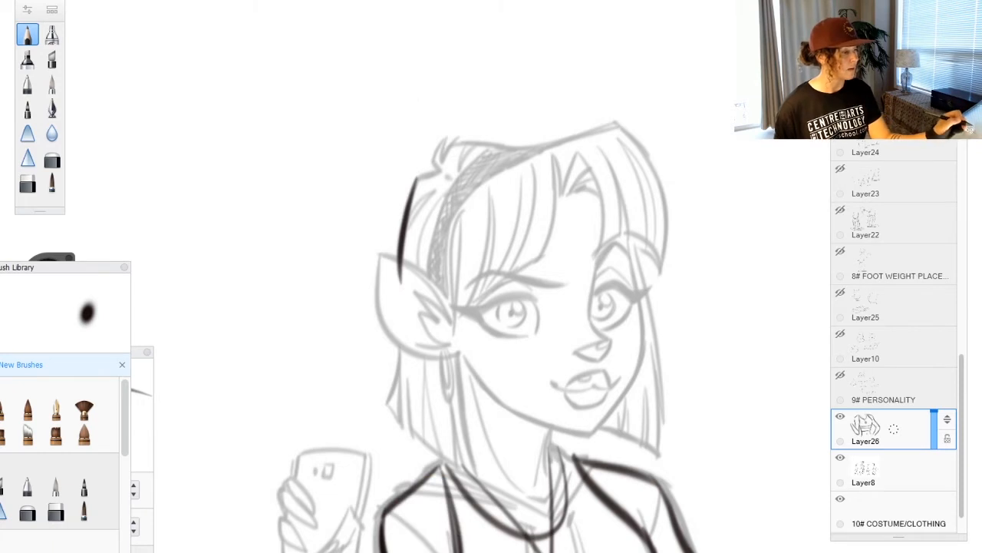
left_click_drag(452, 146, 521, 142)
mouse_move(409, 199)
left_mouse_down()
mouse_move(459, 138)
mouse_move(441, 152)
mouse_move(452, 141)
mouse_move(620, 130)
mouse_move(662, 226)
left_mouse_up()
mouse_move(530, 152)
left_mouse_down()
mouse_move(469, 200)
mouse_move(442, 257)
left_mouse_up()
left_click_drag(476, 147, 434, 284)
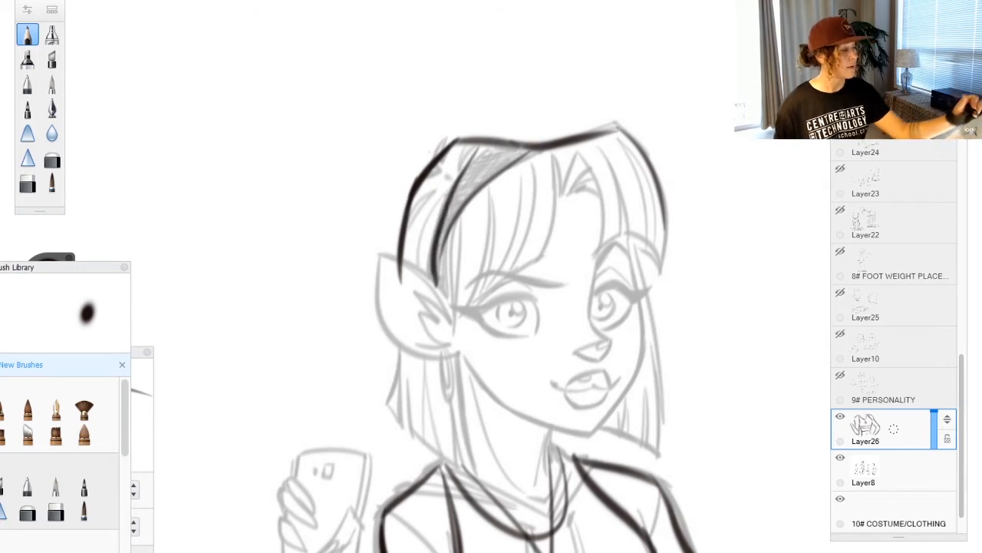
mouse_move(402, 188)
left_mouse_down()
mouse_move(457, 138)
mouse_move(449, 144)
mouse_move(477, 91)
mouse_move(380, 115)
mouse_move(407, 223)
left_mouse_up()
- Draw the high bun with strand hatching and a left hair lock, checking against the hidden sketch
left_click_drag(358, 157, 400, 215)
left_click_drag(358, 128, 406, 201)
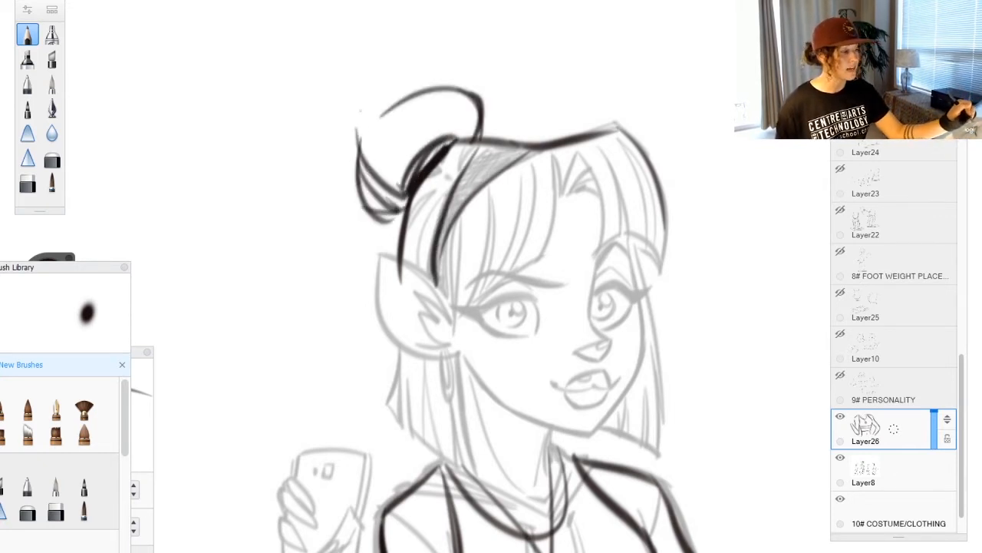
mouse_move(369, 165)
left_mouse_down()
mouse_move(455, 85)
mouse_move(474, 145)
left_mouse_up()
left_click_drag(463, 76, 491, 149)
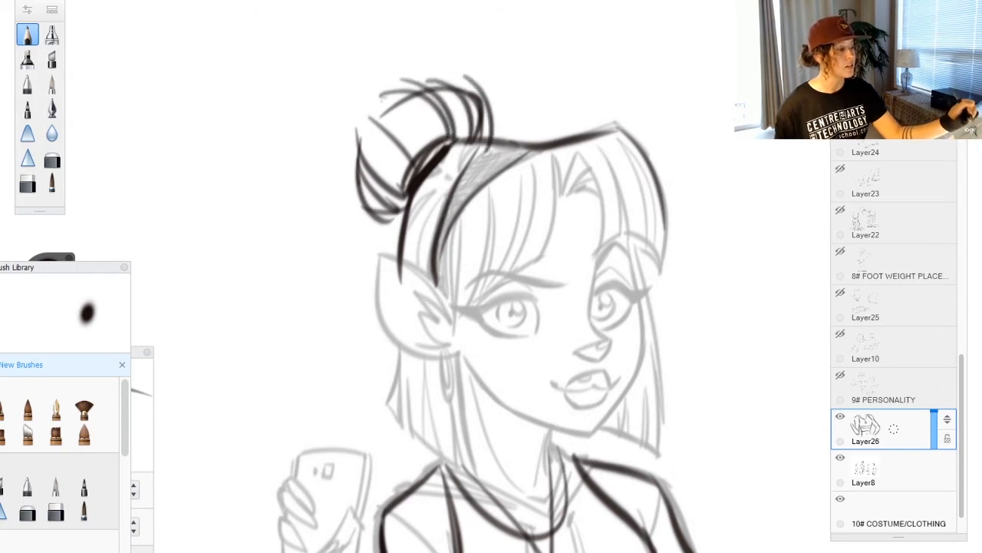
left_click_drag(392, 115, 426, 157)
mouse_move(369, 134)
left_mouse_down()
mouse_move(401, 184)
mouse_move(407, 234)
left_mouse_up()
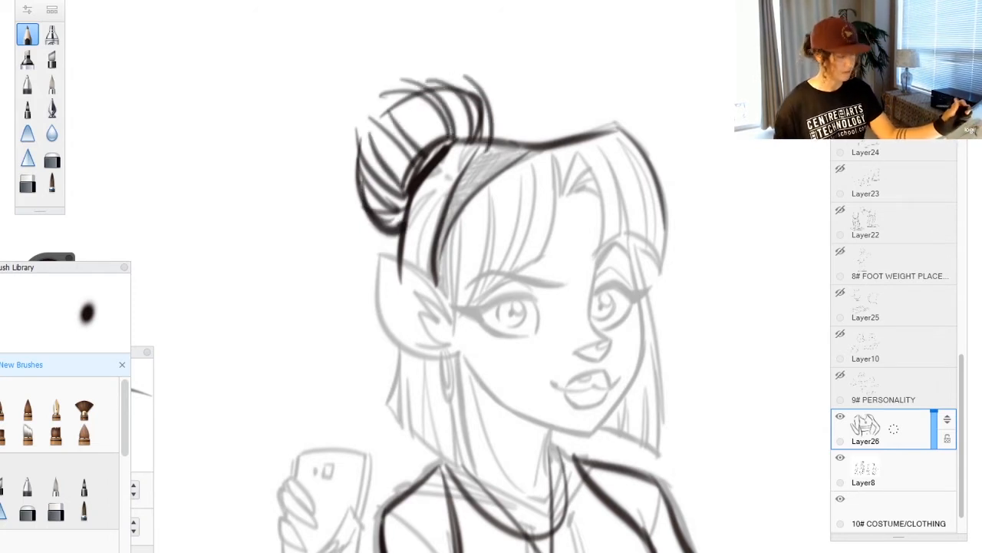
key("ctrl+z")
left_click_drag(360, 161, 405, 215)
left_click_drag(405, 91, 487, 142)
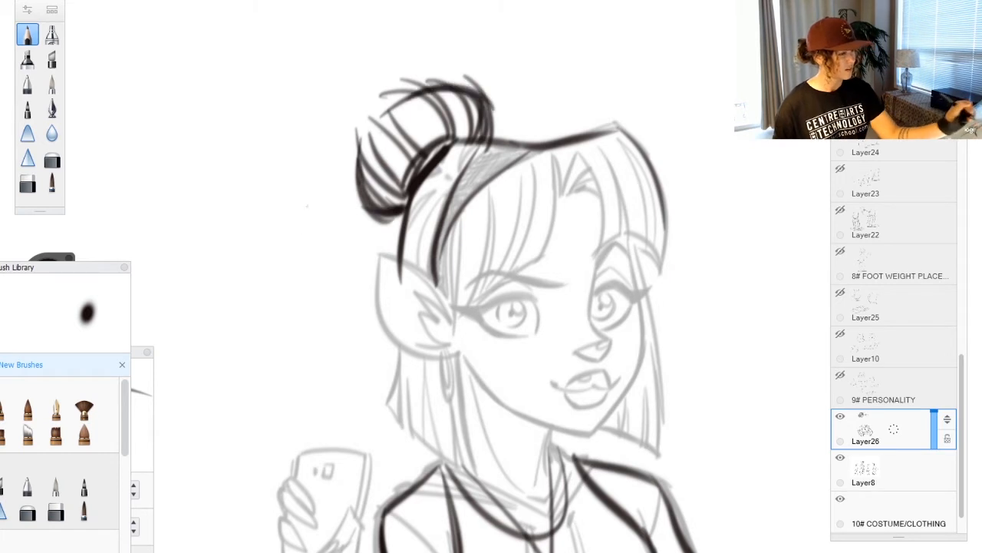
left_click_drag(361, 104, 391, 169)
left_click_drag(484, 73, 503, 146)
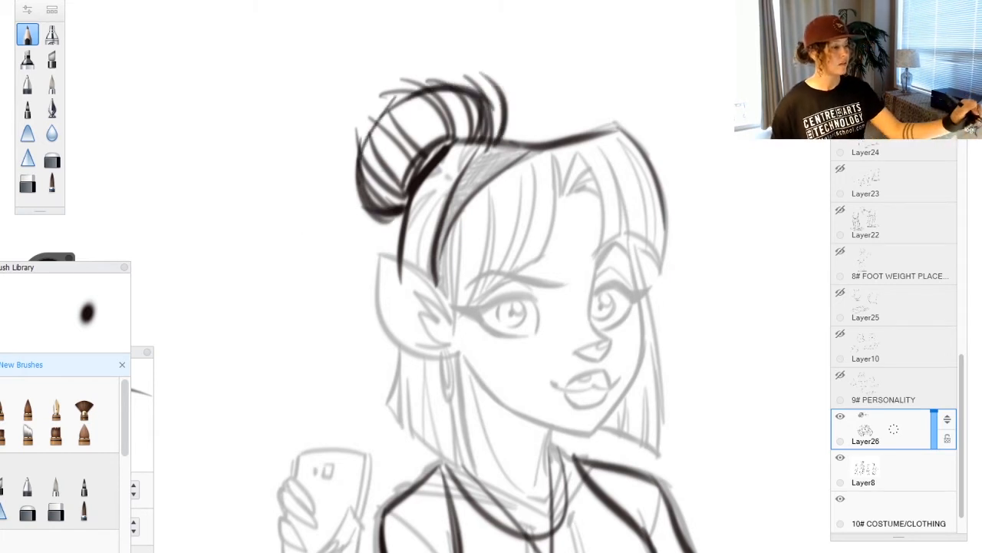
left_click(840, 457)
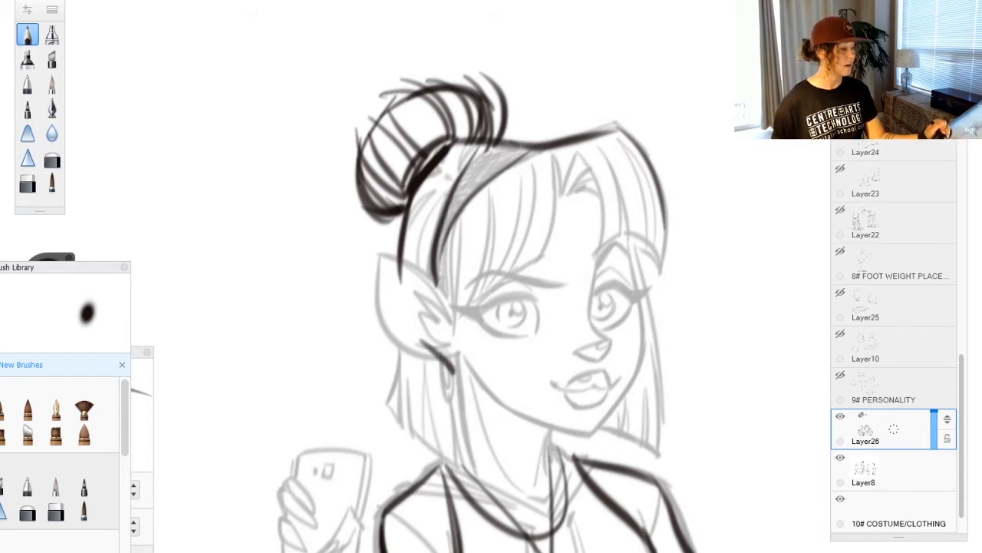
- Ink the bangs over the forehead and the side hair strands down to the right of the face
left_click_drag(439, 351, 464, 433)
left_click_drag(587, 161, 606, 250)
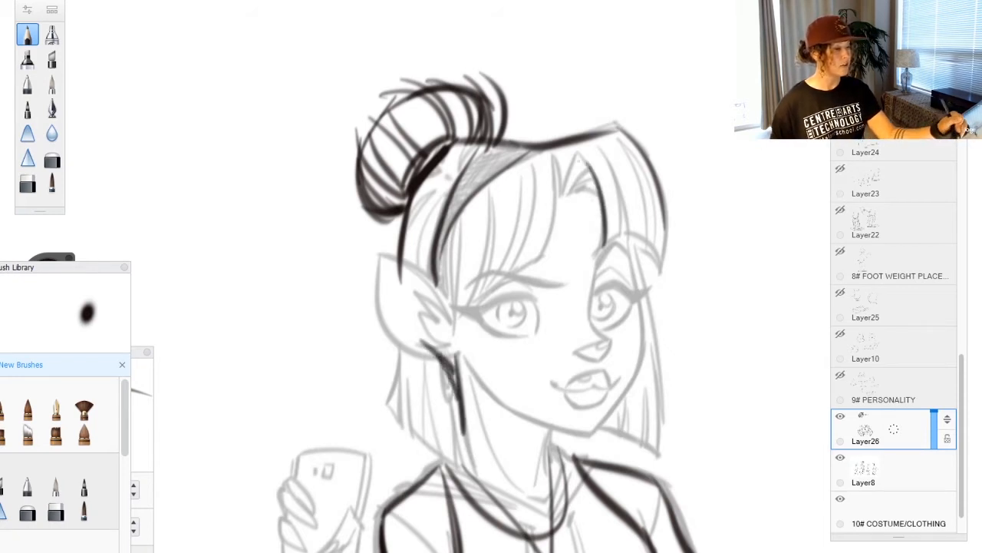
mouse_move(557, 163)
left_mouse_down()
mouse_move(537, 260)
mouse_move(442, 303)
left_mouse_up()
left_click_drag(461, 211, 436, 307)
left_click_drag(491, 180, 452, 307)
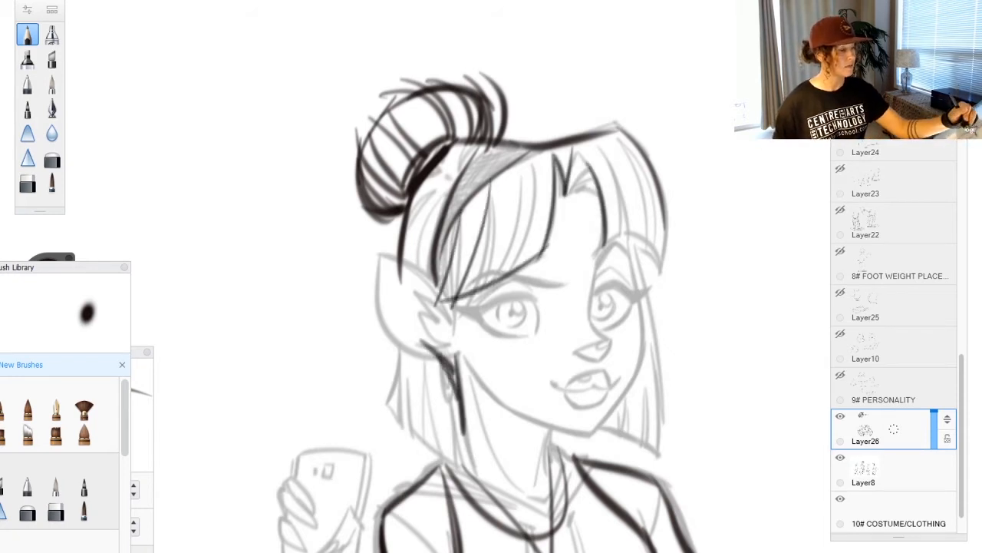
left_click_drag(520, 165, 484, 299)
mouse_move(607, 160)
left_mouse_down()
mouse_move(624, 246)
mouse_move(638, 251)
left_mouse_up()
left_click_drag(660, 188, 645, 280)
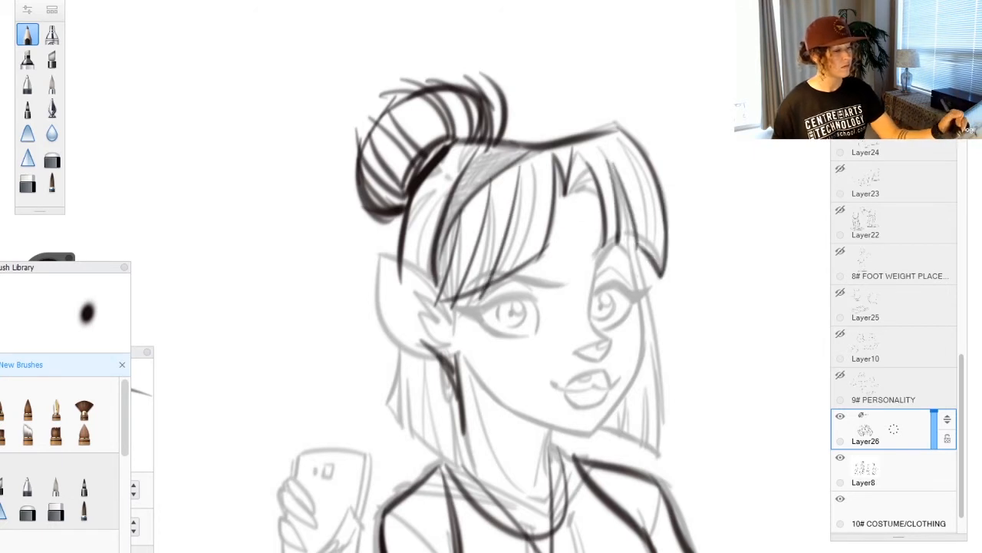
left_click_drag(630, 232, 642, 337)
left_click_drag(637, 269, 580, 439)
- Ink the jawline, neck, left ear and cheek, then toggle Layer8 to check the result
mouse_move(466, 368)
left_mouse_down()
mouse_move(575, 429)
mouse_move(545, 479)
left_mouse_up()
left_click_drag(569, 434, 589, 470)
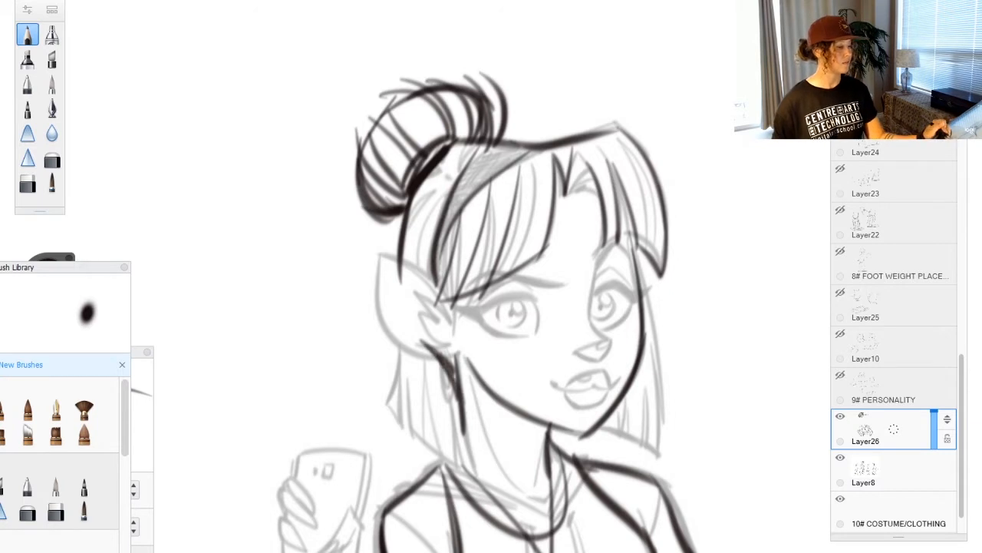
left_click_drag(438, 359, 445, 434)
left_click_drag(453, 380, 433, 437)
left_click_drag(441, 342, 433, 395)
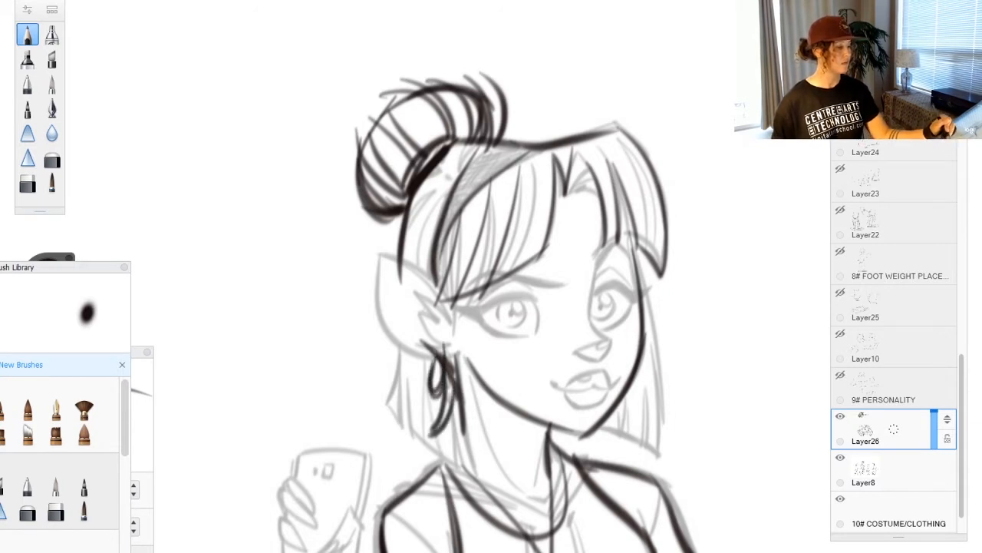
mouse_move(391, 253)
left_mouse_down()
mouse_move(453, 307)
mouse_move(442, 353)
left_mouse_up()
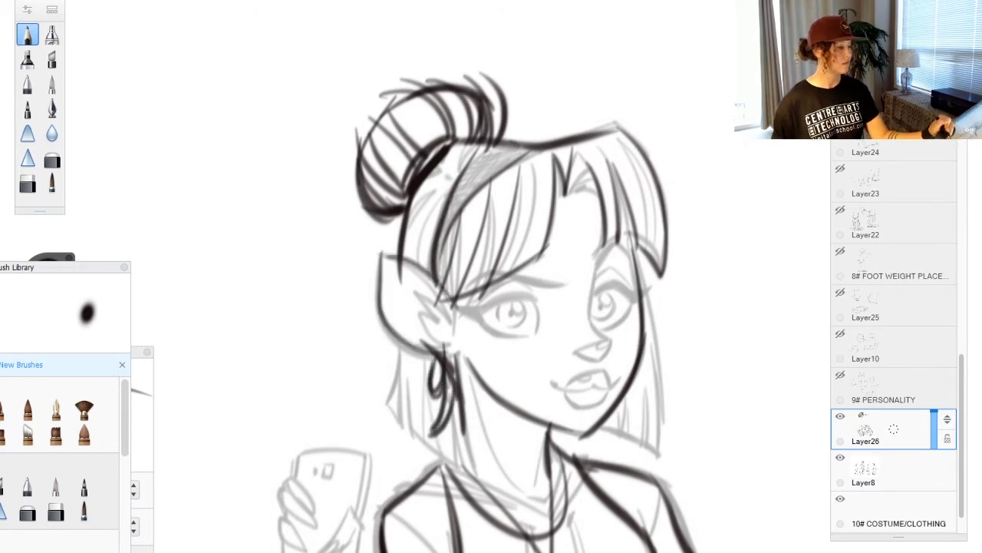
left_click(840, 458)
left_click(841, 458)
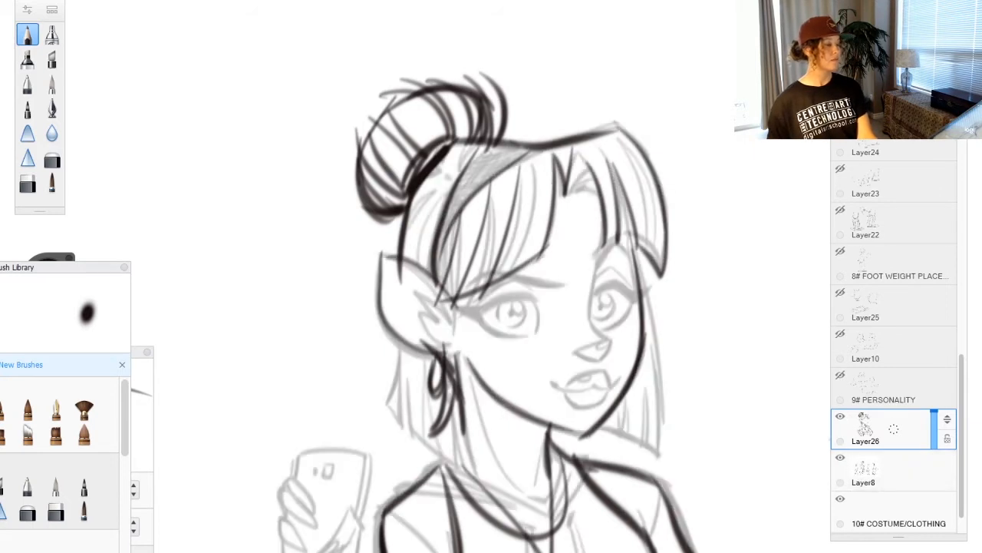
- Pan down to the hips and ink the shorts' waistline, diagonal hip line and crotch line
mouse_move(461, 154)
left_mouse_down()
mouse_move(426, 215)
mouse_move(433, 249)
left_mouse_up()
mouse_move(418, 461)
left_mouse_down()
mouse_move(422, 276)
mouse_move(432, 519)
mouse_move(415, 330)
left_mouse_up()
mouse_move(483, 344)
left_mouse_down()
mouse_move(614, 326)
mouse_move(595, 330)
left_mouse_up()
left_click_drag(645, 384, 557, 476)
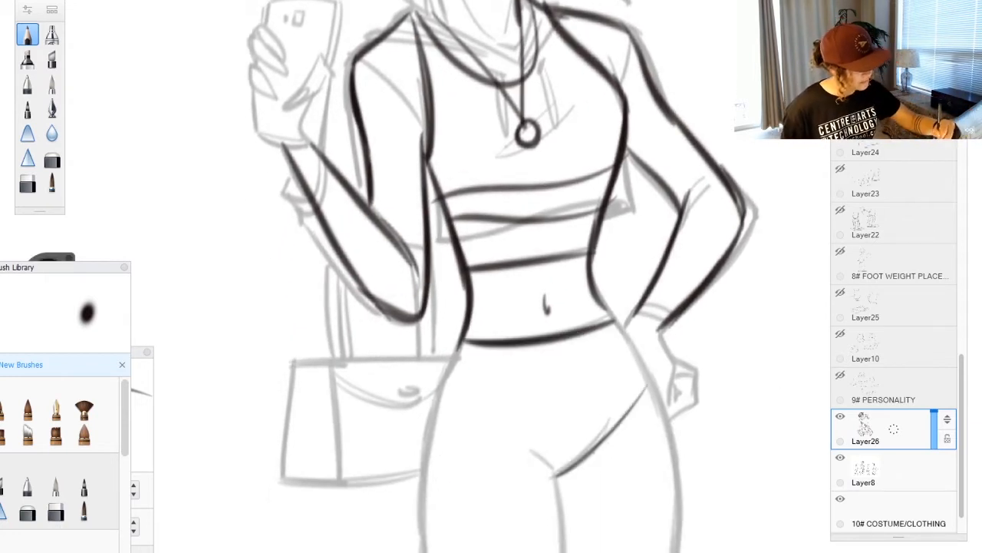
left_click_drag(652, 393, 559, 477)
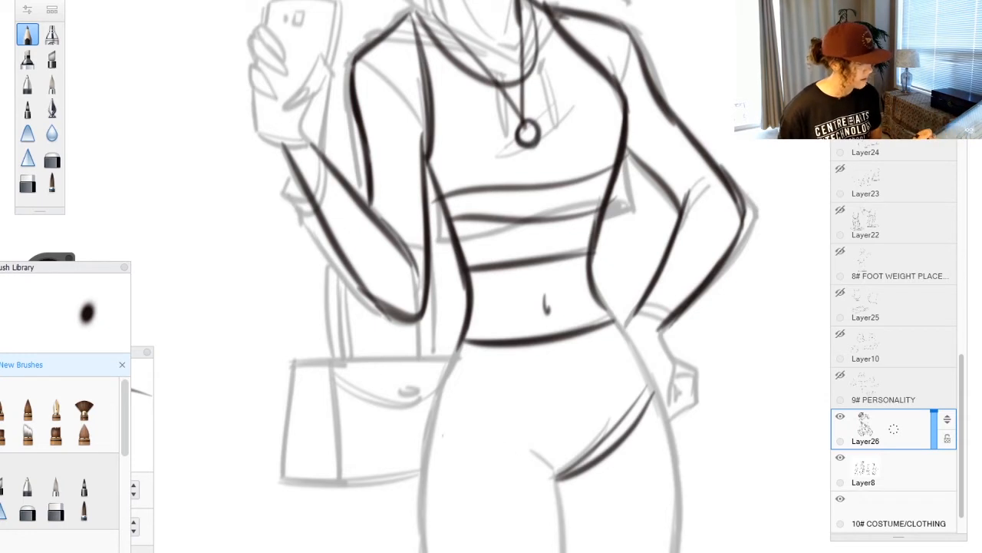
mouse_move(434, 436)
left_mouse_down()
mouse_move(557, 474)
mouse_move(547, 476)
left_mouse_up()
- Ink both hip sides and the waistband bottom of the shorts, then start the inner thigh line
left_click_drag(441, 398, 438, 443)
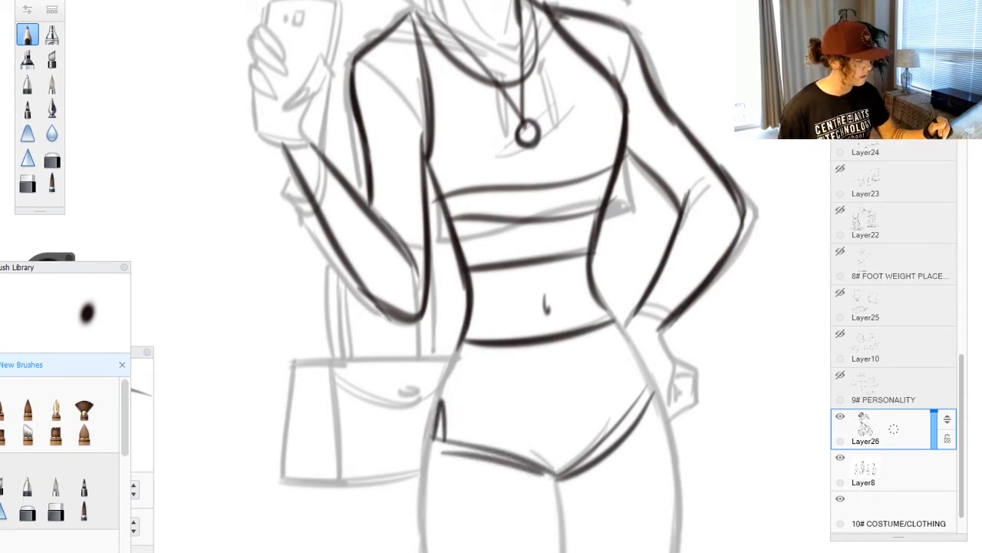
mouse_move(450, 382)
left_mouse_down()
mouse_move(445, 446)
mouse_move(422, 453)
left_mouse_up()
left_click_drag(461, 343, 427, 439)
mouse_move(468, 334)
left_mouse_down()
mouse_move(438, 398)
mouse_move(456, 415)
left_mouse_up()
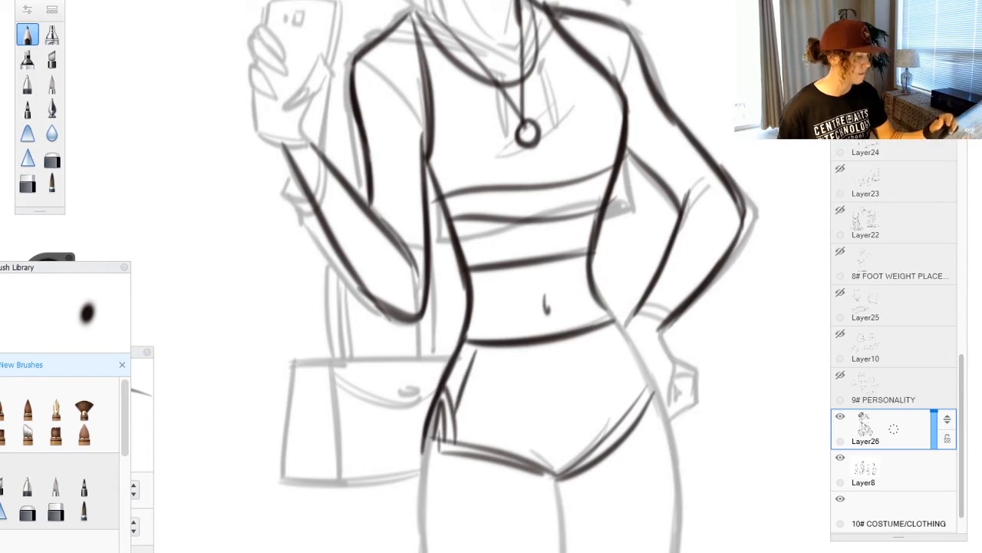
mouse_move(606, 325)
left_mouse_down()
mouse_move(645, 400)
mouse_move(658, 382)
mouse_move(614, 439)
left_mouse_up()
mouse_move(649, 411)
left_mouse_down()
mouse_move(584, 465)
mouse_move(453, 447)
mouse_move(430, 342)
left_mouse_up()
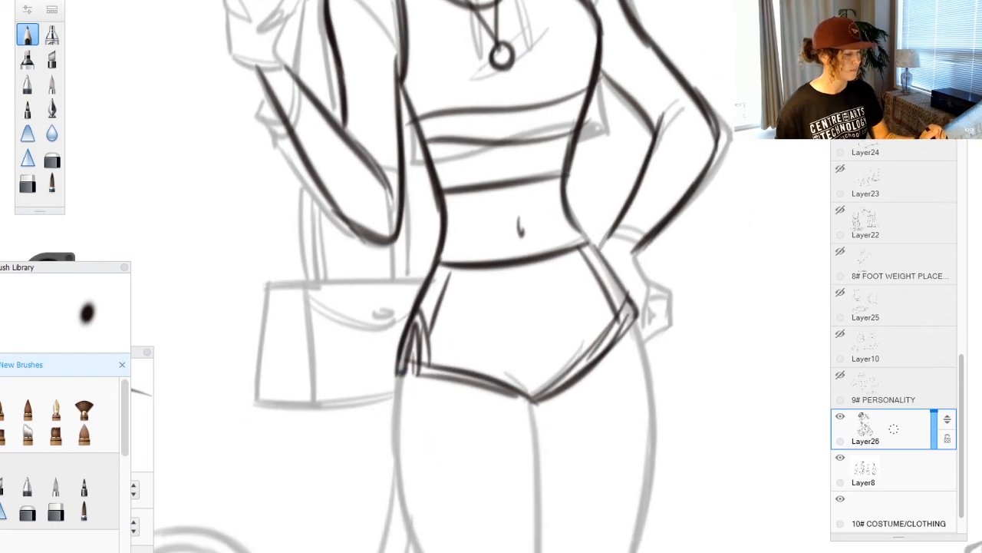
left_click_drag(533, 400, 537, 550)
- Ink the inner and left leg lines from thigh down to the shin and calf
left_click_drag(461, 430, 461, 146)
left_click_drag(524, 249, 525, 379)
left_click_drag(519, 292, 525, 460)
left_click_drag(447, 390, 438, 302)
left_click_drag(394, 145, 450, 299)
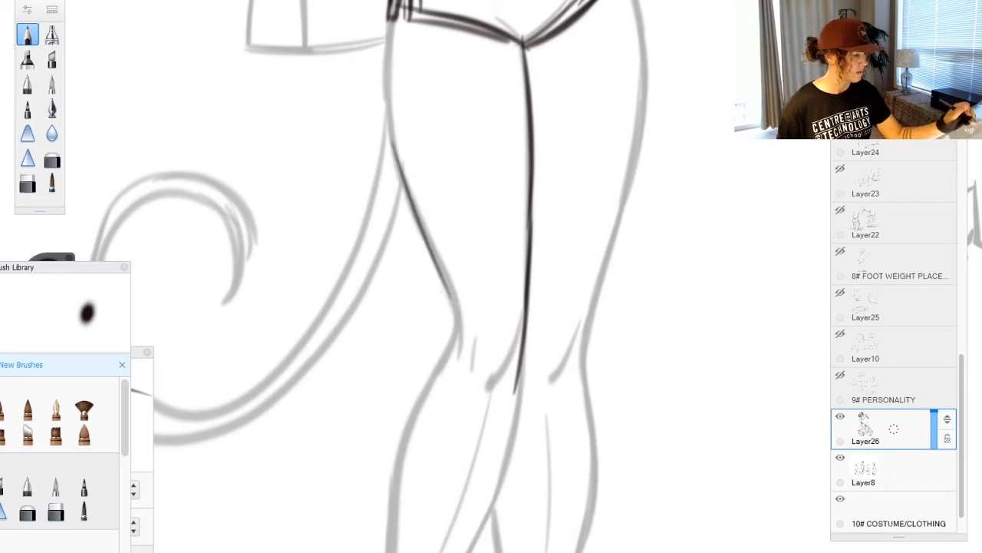
mouse_move(430, 231)
left_mouse_down()
mouse_move(457, 346)
mouse_move(400, 461)
left_mouse_up()
left_click_drag(414, 422, 393, 522)
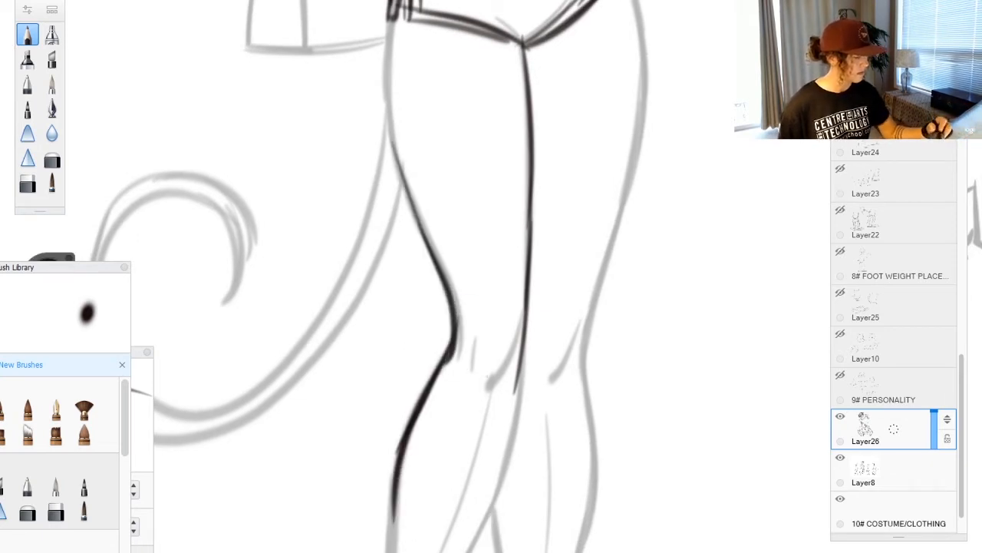
left_click_drag(515, 357, 476, 537)
- Draw a band around the lower thigh, undo stray strokes and ink the left leg with its sock top
left_click_drag(492, 430, 506, 223)
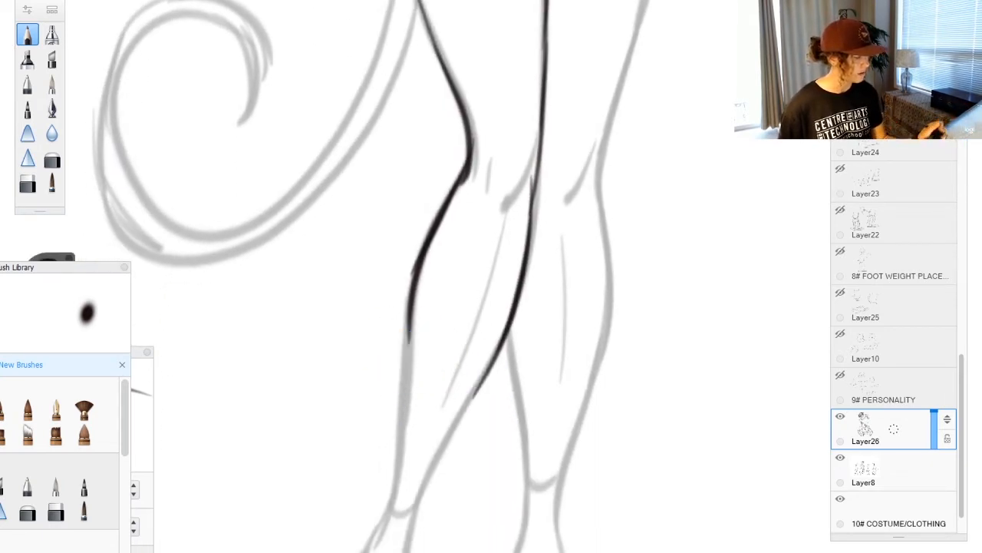
left_click_drag(404, 341, 490, 396)
mouse_move(404, 359)
left_mouse_down()
mouse_move(480, 403)
mouse_move(452, 449)
left_mouse_up()
left_click_drag(403, 360, 393, 468)
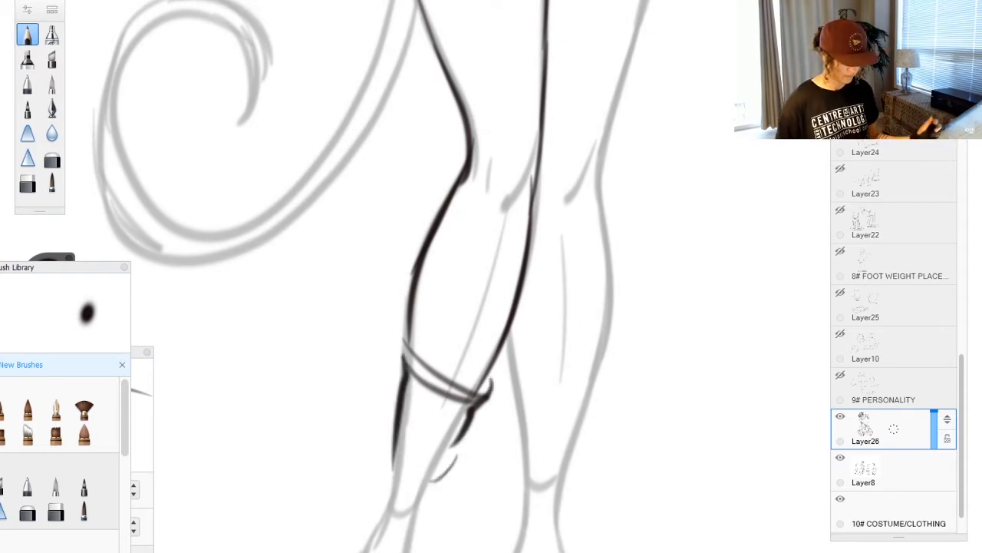
key("ctrl+z")
key("ctrl+z")
key("ctrl+z")
key("ctrl+z")
key("ctrl+shift+z")
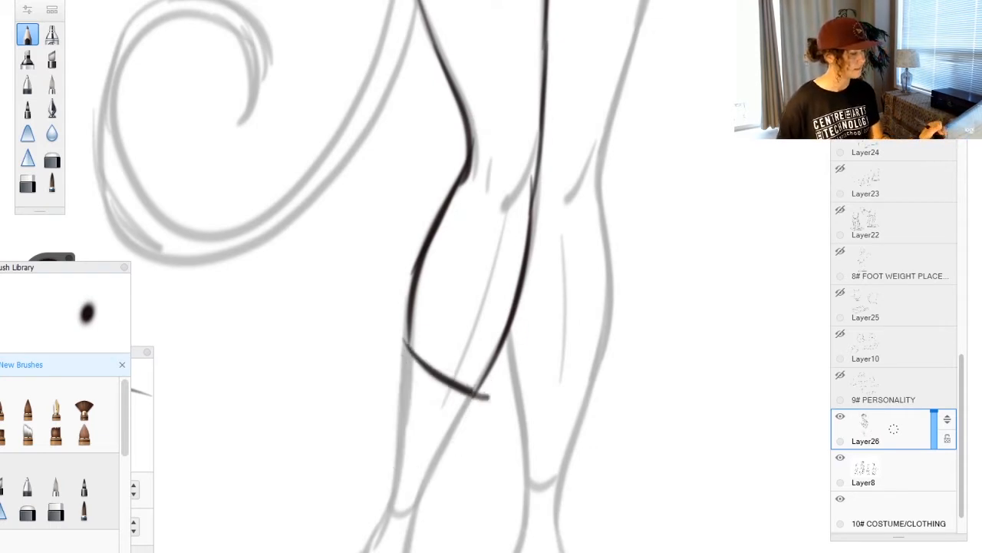
left_click_drag(476, 395, 426, 511)
left_click_drag(405, 354, 376, 519)
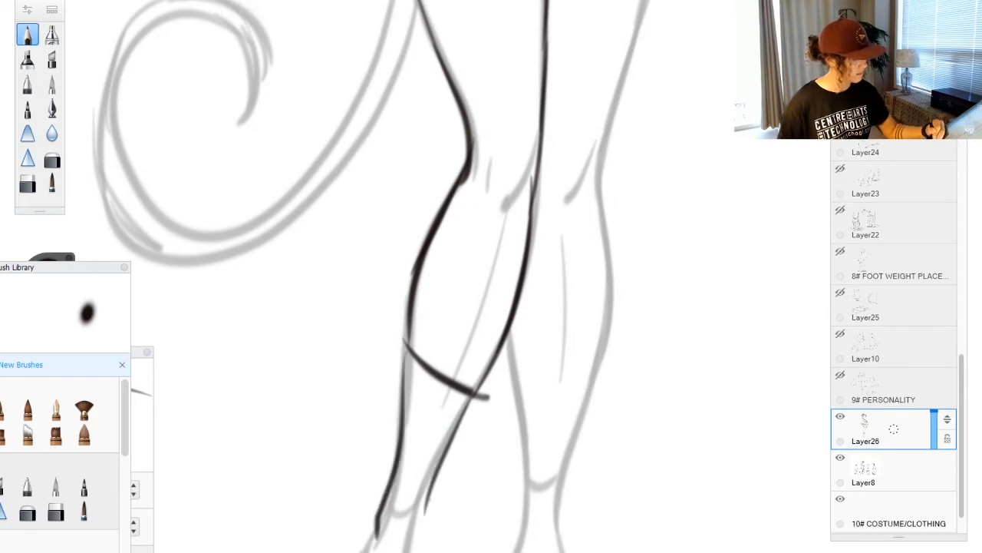
- Ink the right leg's outer edge and sock top, the knee line, sock stripes and right shin
left_click_drag(510, 384, 603, 369)
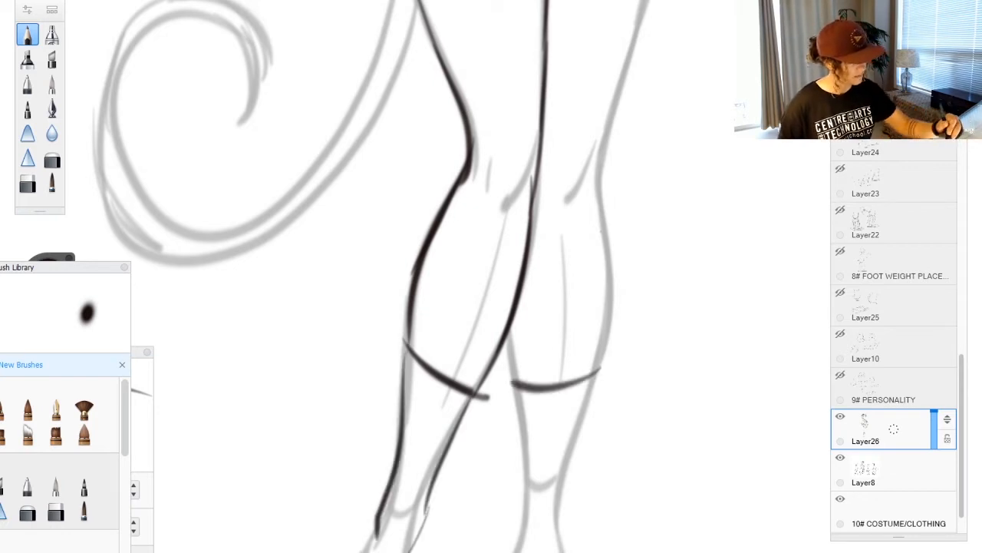
left_click_drag(604, 165, 606, 368)
left_click_drag(507, 181, 503, 388)
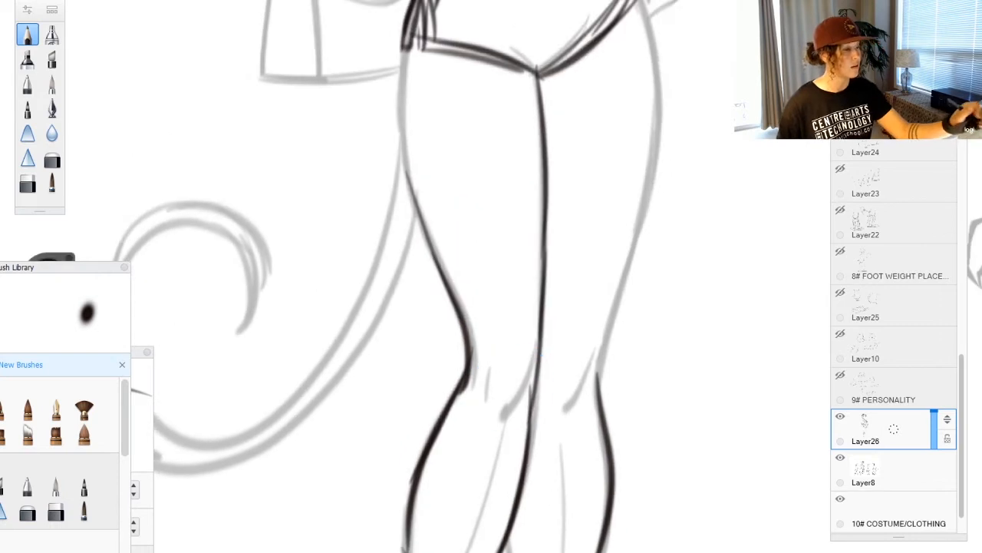
mouse_move(648, 4)
left_mouse_down()
mouse_move(649, 254)
mouse_move(595, 395)
mouse_move(507, 415)
left_mouse_up()
mouse_move(491, 380)
left_mouse_down()
mouse_move(460, 323)
mouse_move(461, 361)
mouse_move(449, 349)
mouse_move(442, 399)
mouse_move(463, 218)
left_mouse_up()
mouse_move(430, 370)
left_mouse_down()
mouse_move(482, 411)
mouse_move(475, 421)
left_mouse_up()
left_click_drag(528, 399, 591, 405)
left_click_drag(532, 439, 572, 443)
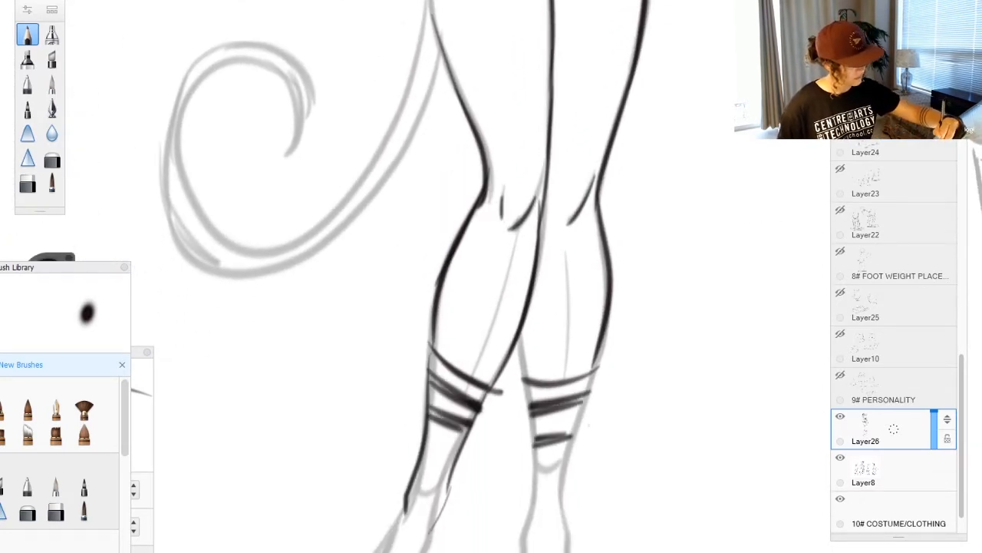
left_click_drag(476, 461, 488, 376)
mouse_move(587, 372)
left_mouse_down()
mouse_move(587, 459)
mouse_move(591, 430)
mouse_move(598, 459)
mouse_move(643, 520)
left_mouse_up()
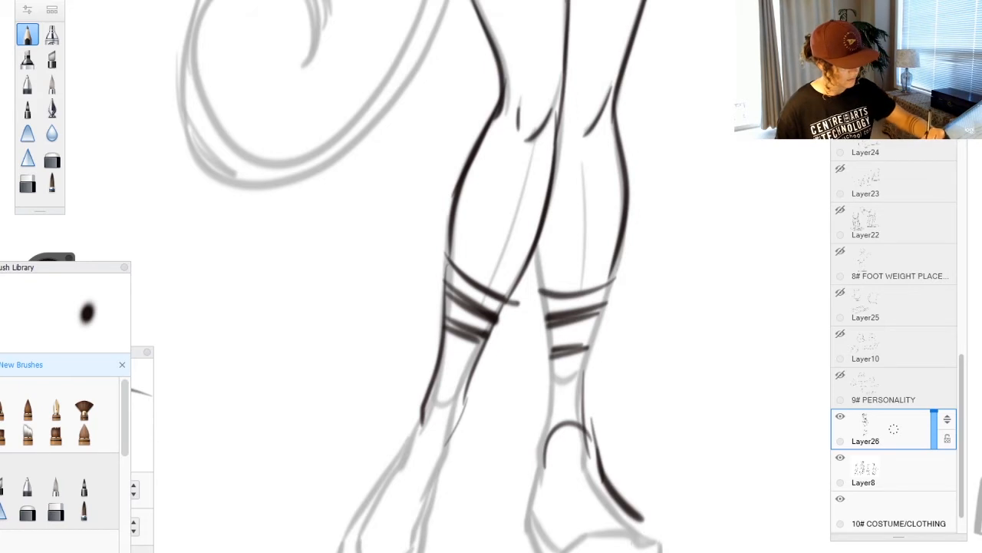
- Ink the right sneaker with its ankle curve, hatched lace lines and inner edge
mouse_move(546, 491)
left_mouse_down()
mouse_move(597, 477)
mouse_move(611, 495)
left_mouse_up()
left_click_drag(556, 508, 616, 504)
left_click_drag(564, 522, 614, 513)
mouse_move(546, 499)
left_mouse_down()
mouse_move(571, 529)
mouse_move(631, 528)
mouse_move(637, 543)
left_mouse_up()
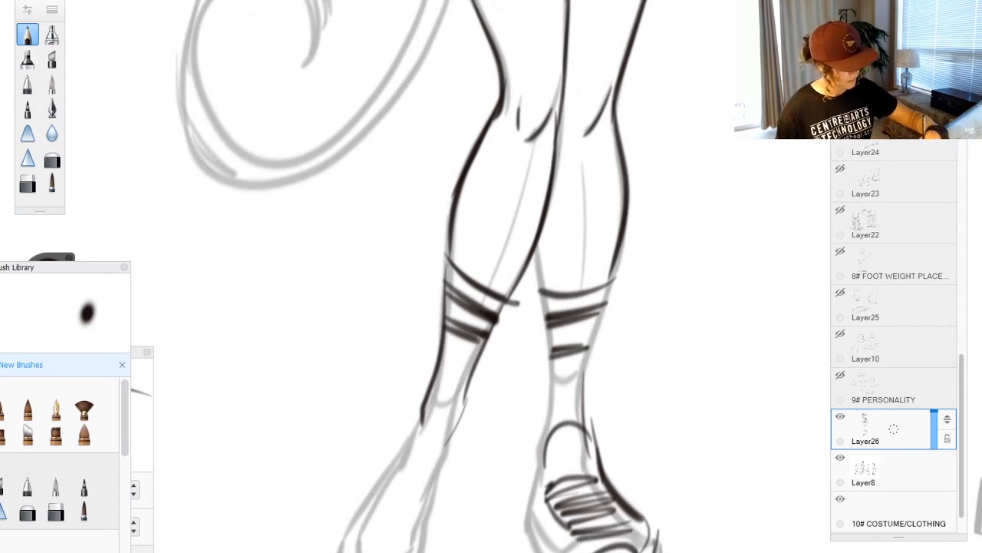
left_click_drag(538, 459, 520, 541)
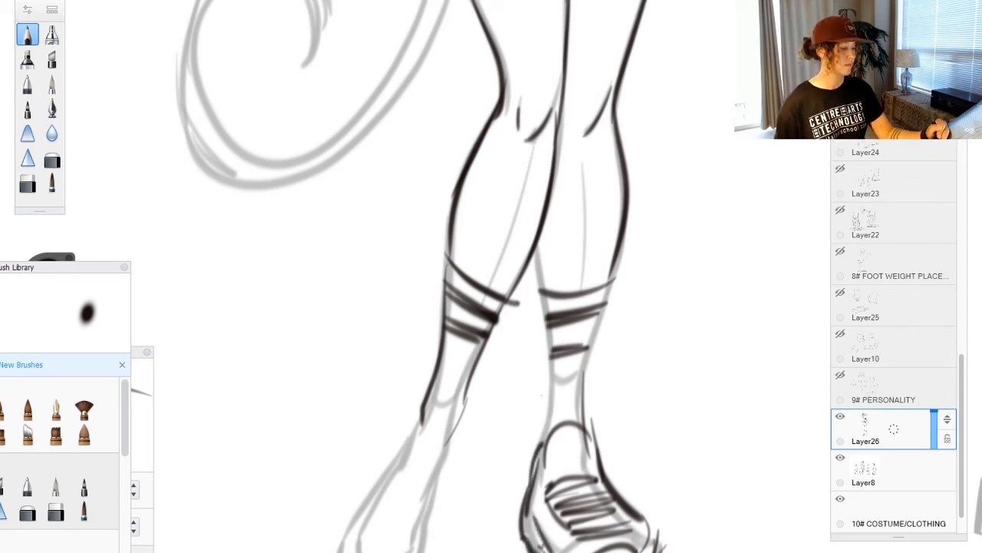
- Ink the left ankle and sneaker with hatched lace lines and its outer edge
mouse_move(407, 422)
left_mouse_down()
mouse_move(445, 445)
mouse_move(430, 495)
left_mouse_up()
left_click_drag(438, 453, 452, 514)
left_click_drag(433, 476, 399, 543)
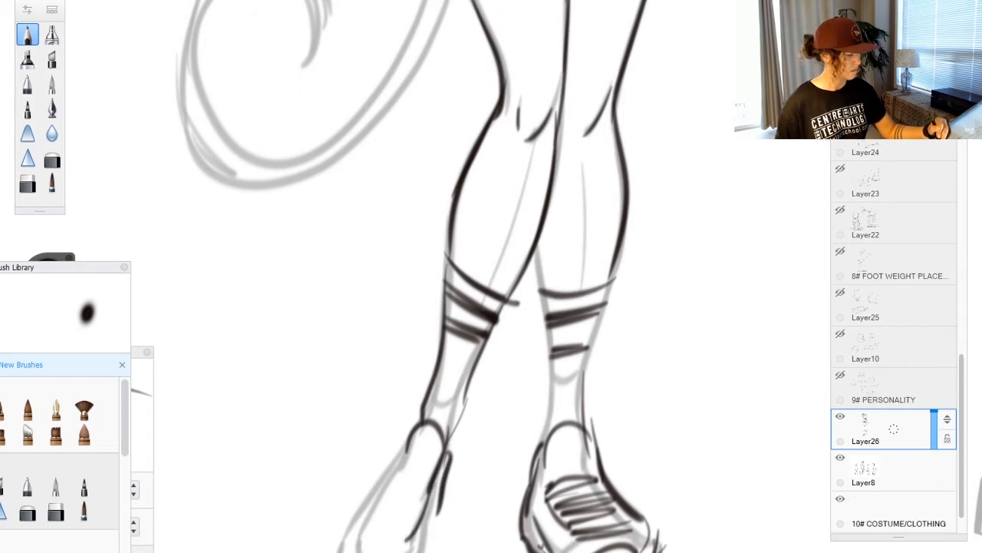
left_click_drag(401, 451, 371, 522)
mouse_move(396, 472)
left_mouse_down()
mouse_move(435, 494)
mouse_move(420, 530)
left_mouse_up()
left_click_drag(374, 522, 410, 541)
left_click_drag(392, 464, 361, 530)
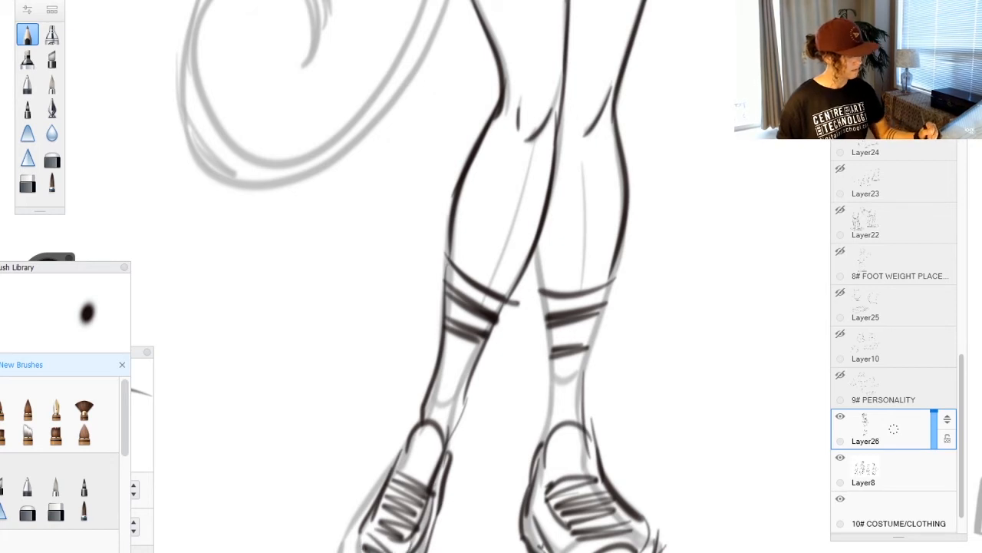
left_click_drag(374, 488, 336, 551)
- Refine the shin lines on both legs down to the shoes
left_click_drag(415, 399, 430, 472)
left_click_drag(469, 388, 441, 472)
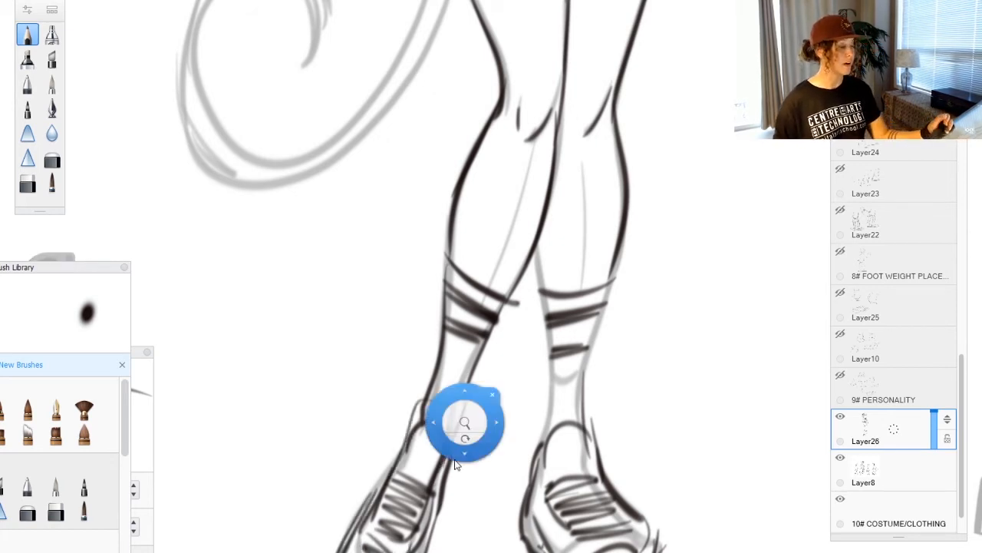
left_click_drag(610, 281, 584, 422)
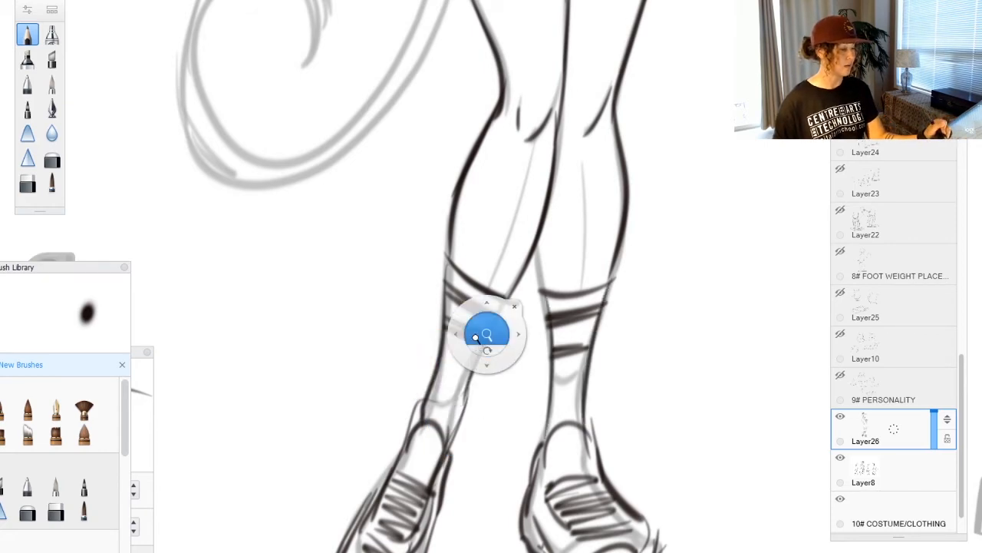
scroll(491, 422, "down", 5)
- Zoom out to check the fully inked girl with Layer8 toggled, then move the view onto the boy
left_click_drag(492, 429, 507, 307)
scroll(414, 307, "down", 4)
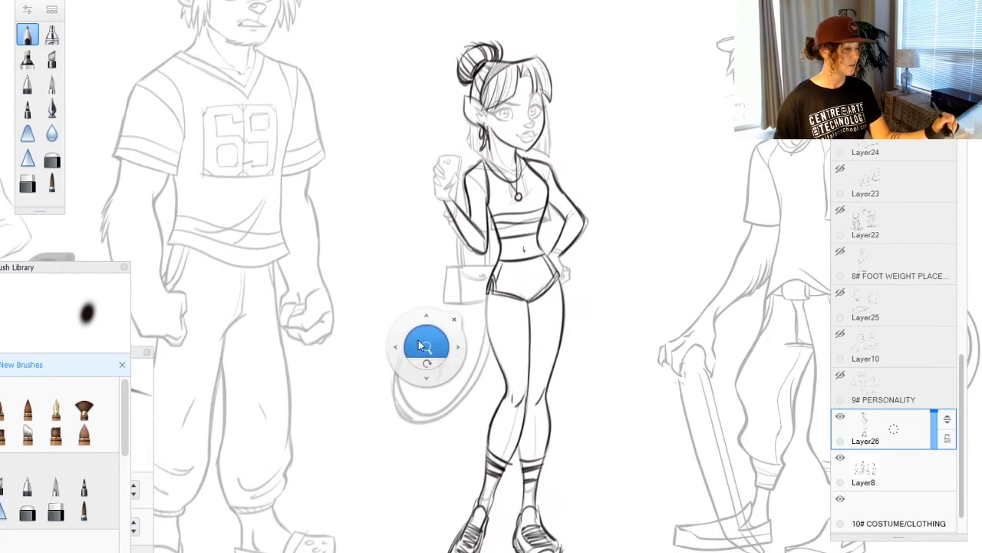
mouse_move(416, 337)
left_mouse_down()
mouse_move(395, 332)
mouse_move(399, 281)
left_mouse_up()
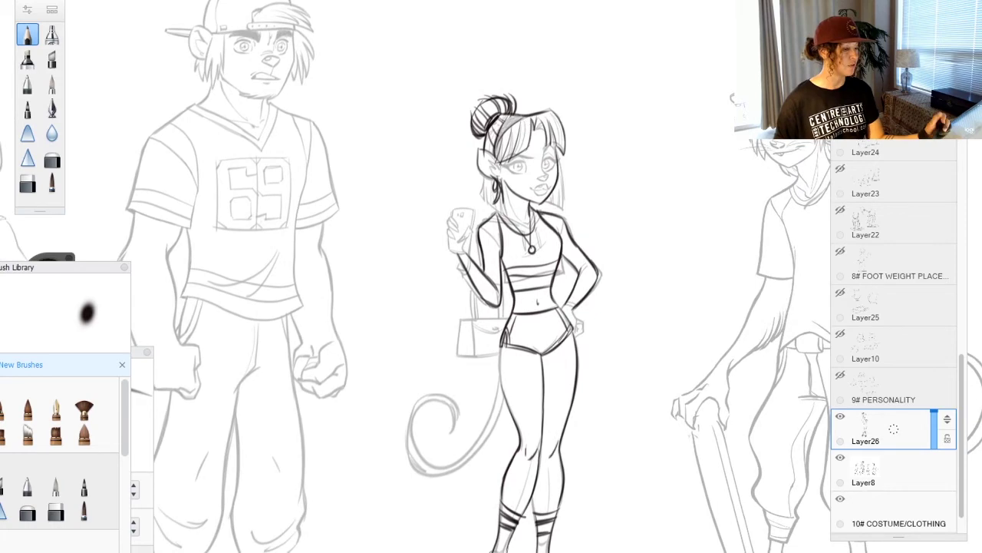
left_click(841, 457)
left_click(842, 458)
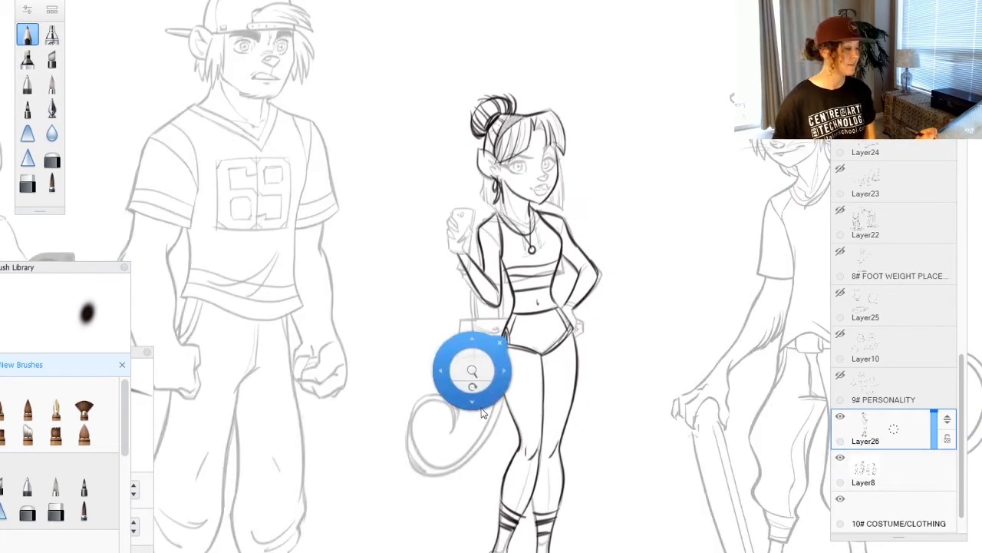
left_click_drag(472, 365, 554, 419)
scroll(554, 419, "up", 4)
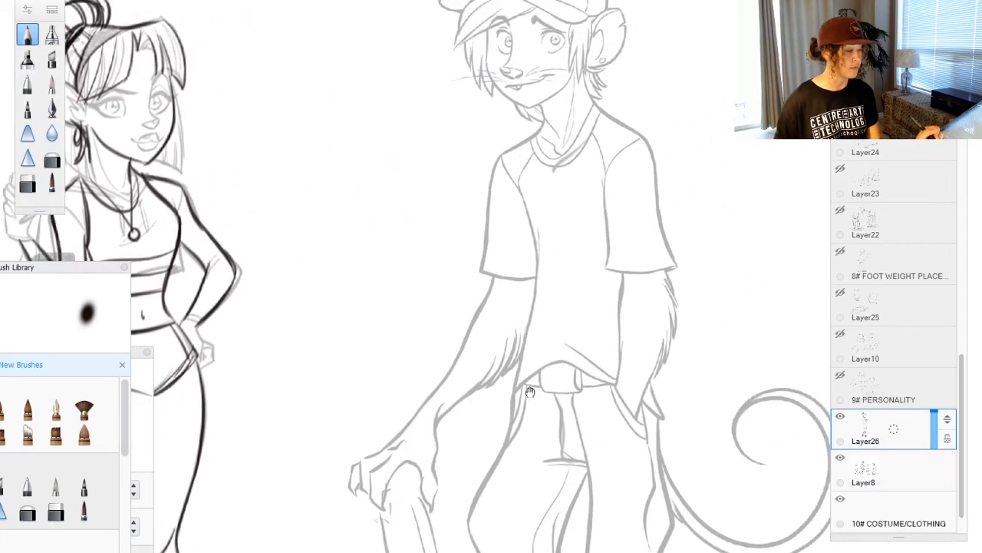
scroll(530, 174, "up", 3)
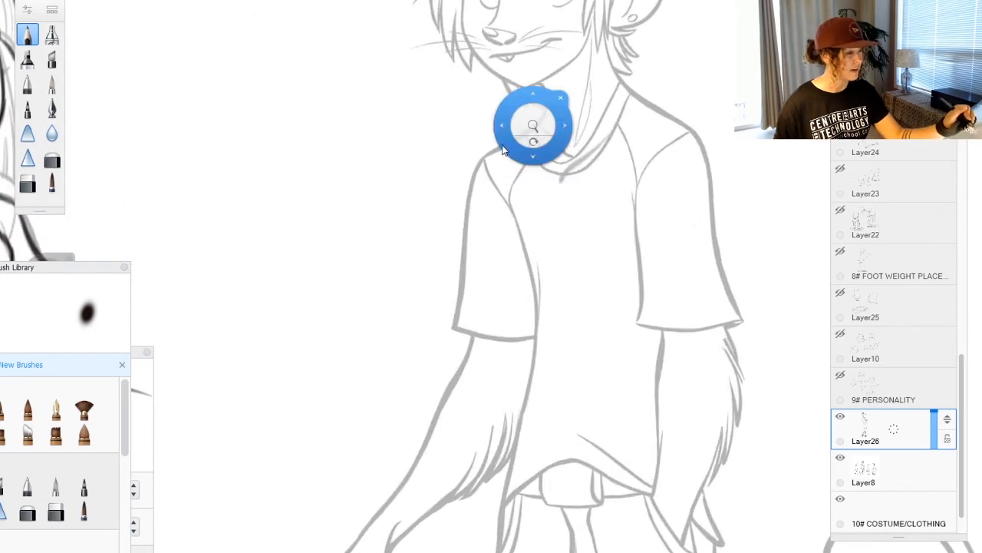
- Ink the boy's necklace chain and the tank top's sides and shoulder lines
left_click_drag(537, 131, 530, 253)
left_click_drag(614, 201, 538, 341)
mouse_move(530, 250)
left_mouse_down()
mouse_move(536, 342)
mouse_move(548, 340)
left_mouse_up()
left_click_drag(617, 203, 549, 341)
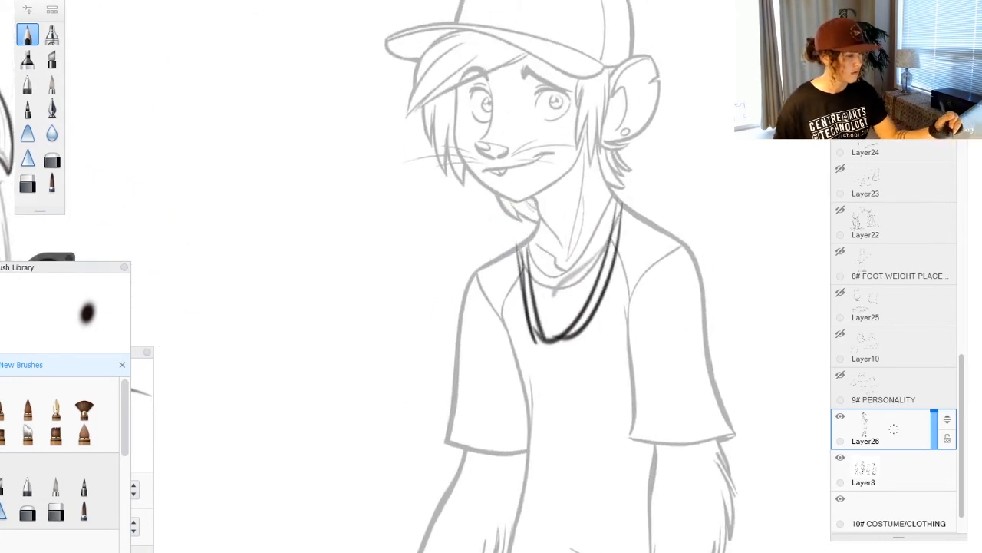
left_click_drag(504, 250, 524, 424)
left_click_drag(638, 217, 635, 411)
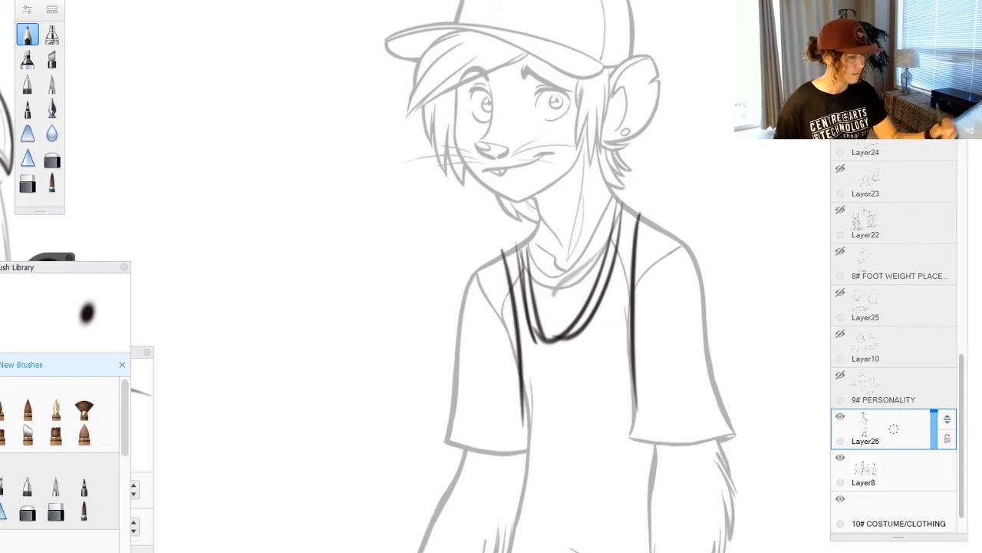
left_click_drag(544, 222, 489, 268)
left_click_drag(611, 196, 673, 238)
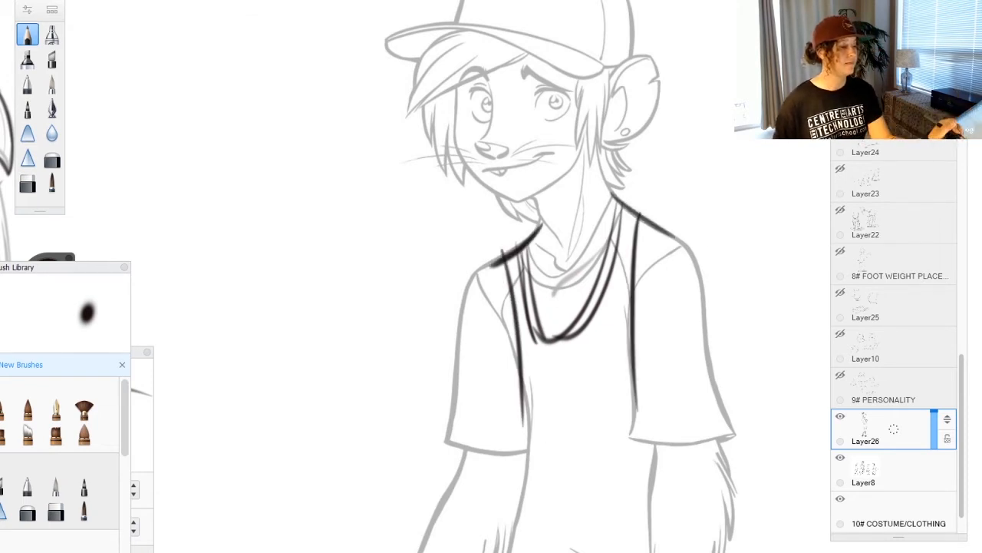
- Extend the tank top's left side, add the circle logo with stripes and waves, and check the inks
left_click_drag(516, 330, 525, 549)
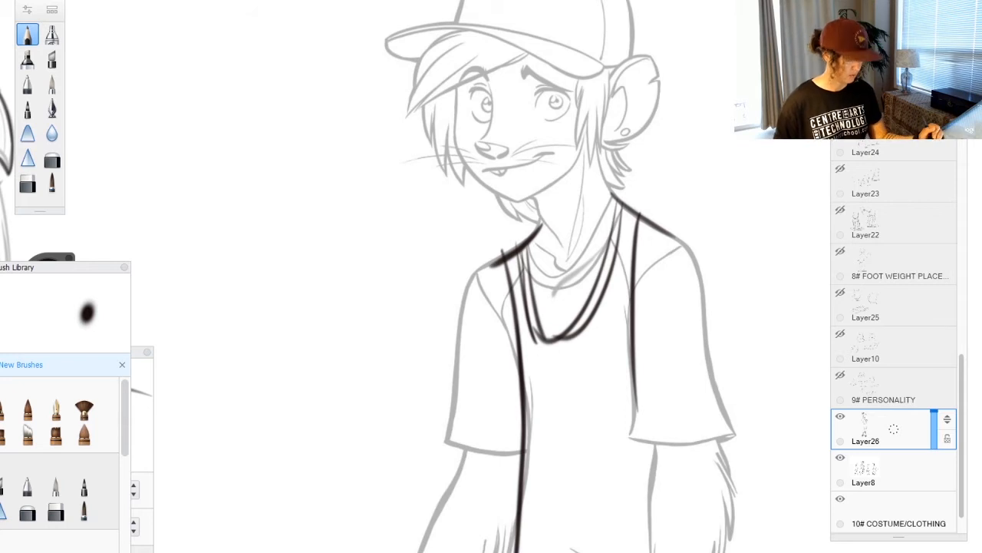
key("ctrl+z")
left_click_drag(510, 354, 525, 549)
mouse_move(560, 361)
left_mouse_down()
mouse_move(538, 368)
mouse_move(600, 387)
left_mouse_up()
left_click_drag(522, 405, 611, 405)
left_click_drag(522, 425, 606, 425)
left_click_drag(520, 445, 645, 459)
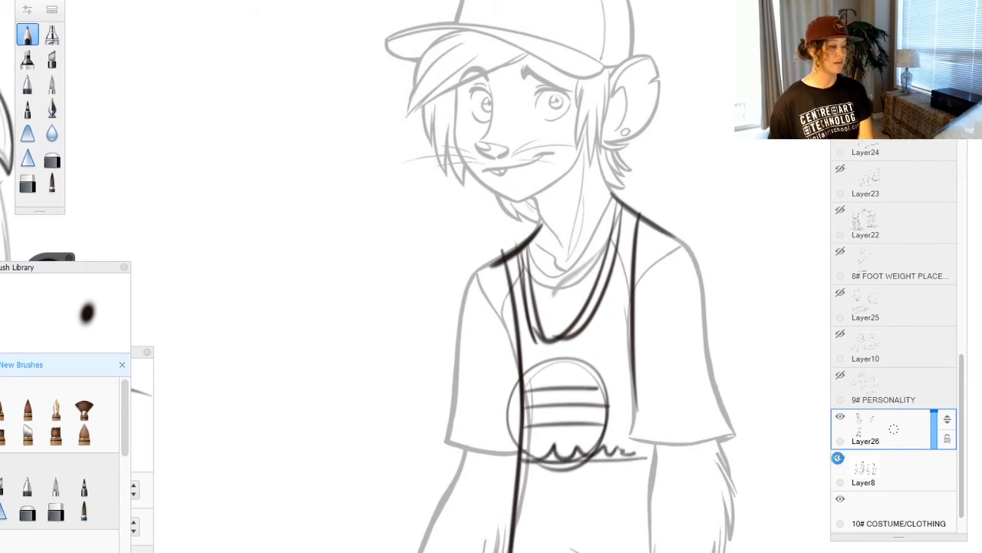
left_click(841, 459)
left_click(841, 459)
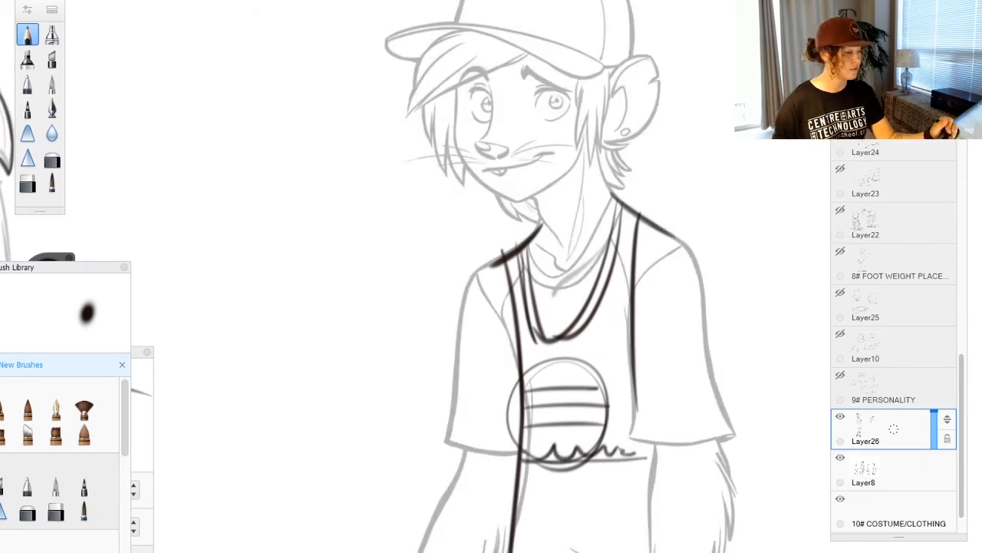
- Ink the right shoulder strap, armhole and the boy's right side down to the hip
left_click_drag(537, 307, 529, 222)
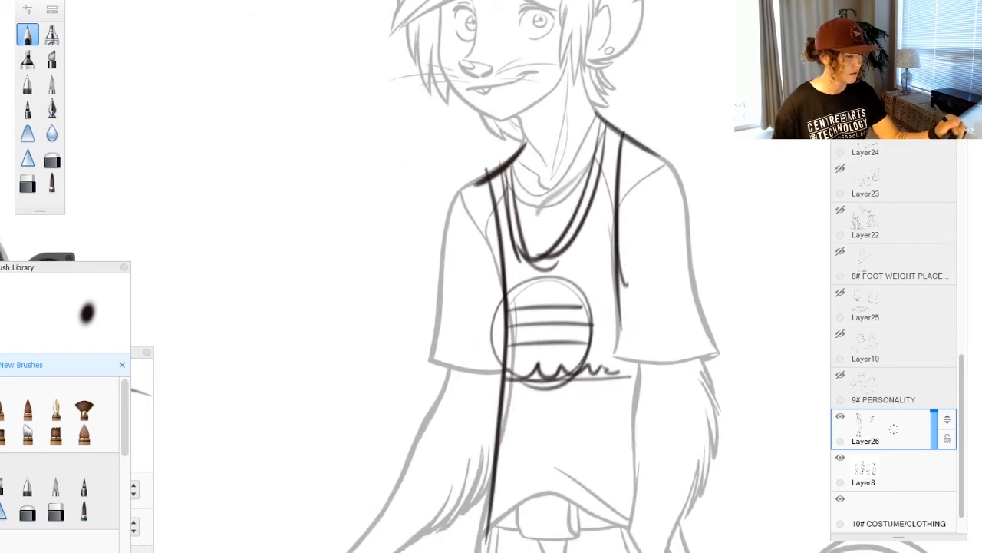
left_click_drag(623, 138, 631, 300)
left_click_drag(662, 158, 704, 382)
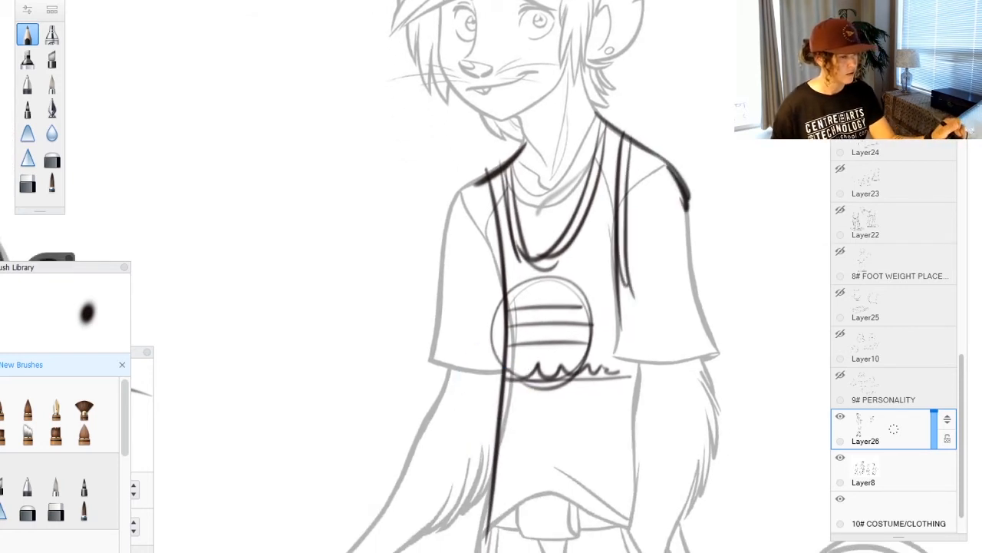
left_click_drag(694, 330, 703, 483)
left_click_drag(628, 226, 631, 376)
left_click_drag(631, 303, 637, 476)
left_click_drag(634, 414, 635, 529)
left_click_drag(695, 445, 674, 549)
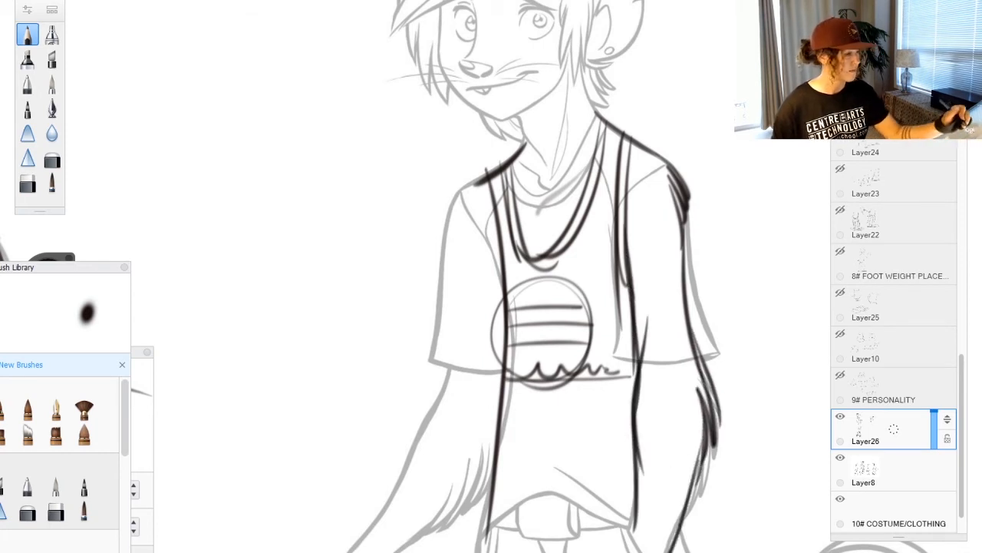
- Ink the left shoulder, left arm and neckline, checking against the hidden sketch
mouse_move(472, 192)
left_mouse_down()
mouse_move(446, 231)
mouse_move(456, 268)
mouse_move(445, 426)
mouse_move(407, 480)
left_mouse_up()
mouse_move(491, 462)
left_mouse_down()
mouse_move(449, 529)
mouse_move(400, 550)
left_mouse_up()
left_click_drag(430, 507, 361, 551)
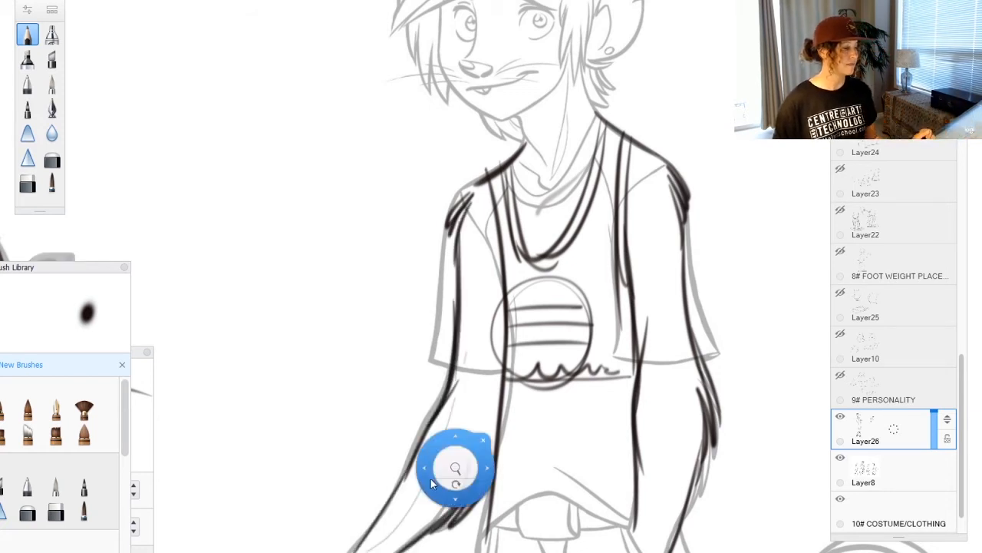
left_click(841, 457)
left_click(840, 457)
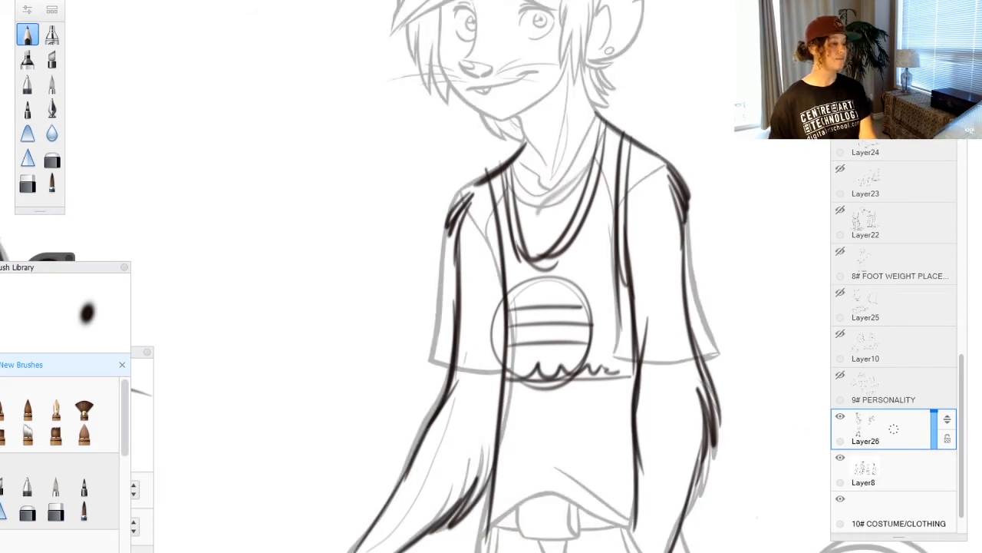
left_click_drag(549, 198, 591, 158)
key("space")
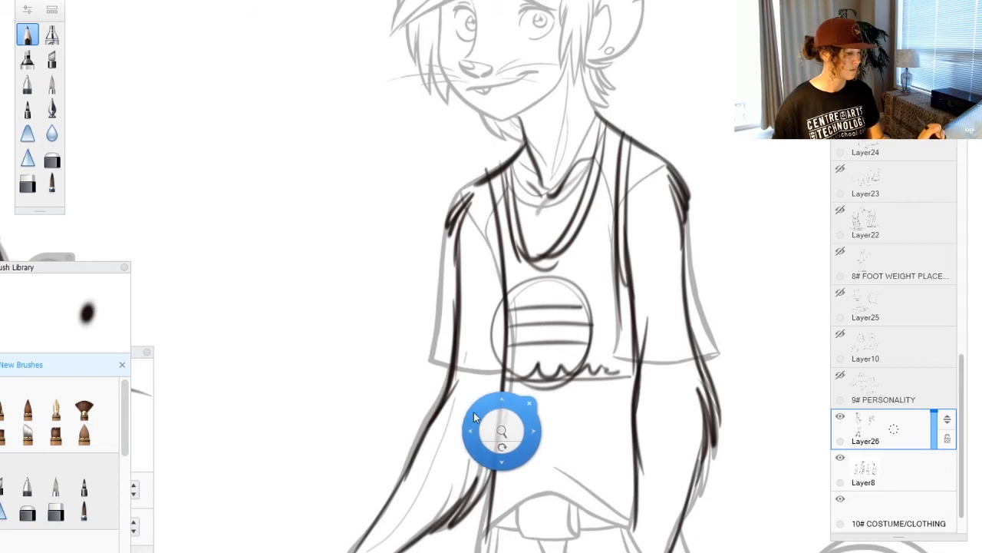
- Ink the boy's cap: top, brim, crown and right side
left_click_drag(472, 409, 461, 323)
left_click_drag(461, 230, 423, 225)
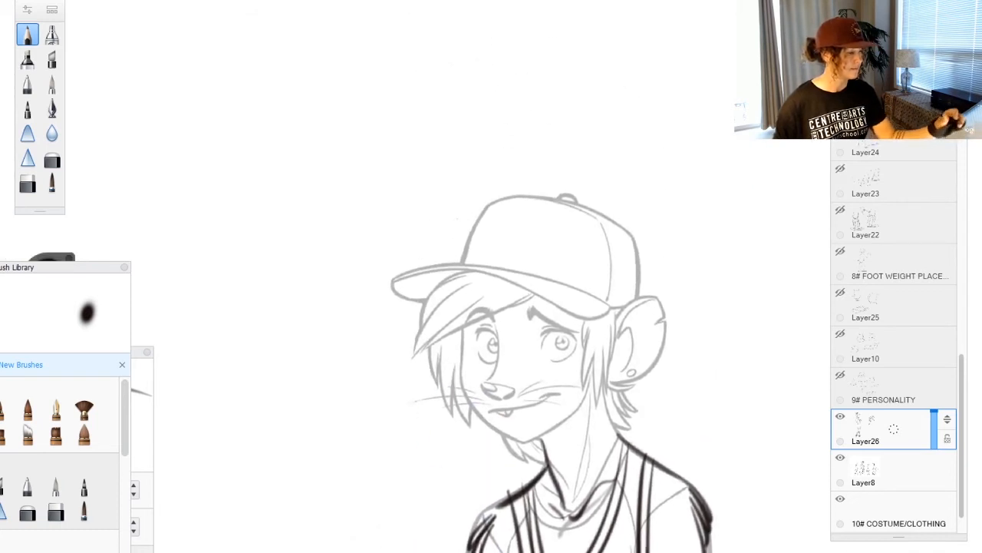
mouse_move(587, 241)
left_mouse_down()
mouse_move(503, 224)
mouse_move(426, 307)
left_mouse_up()
left_click_drag(430, 261, 472, 319)
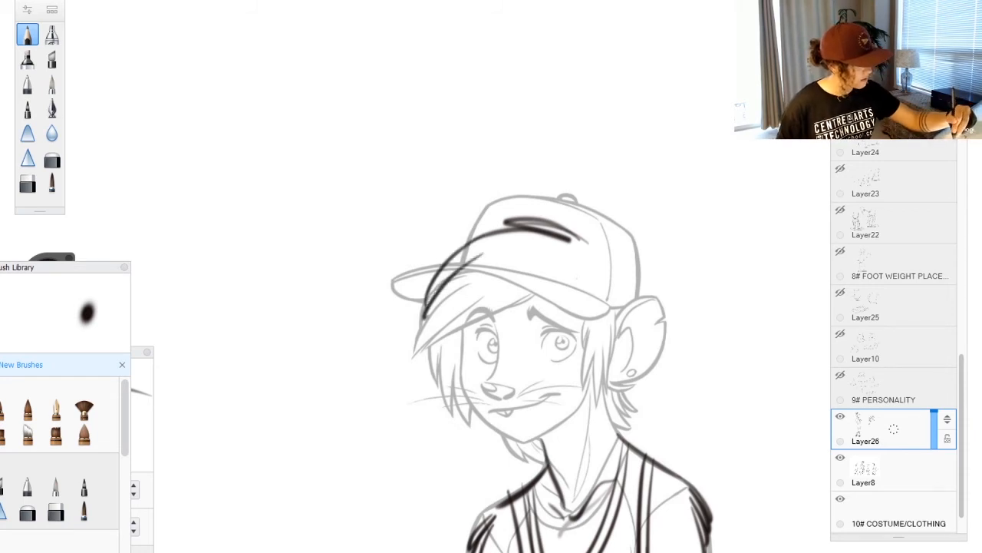
left_click_drag(572, 277, 457, 329)
left_click_drag(575, 278, 587, 361)
left_click_drag(542, 301, 575, 281)
left_click_drag(557, 212, 646, 293)
left_click_drag(591, 247, 640, 292)
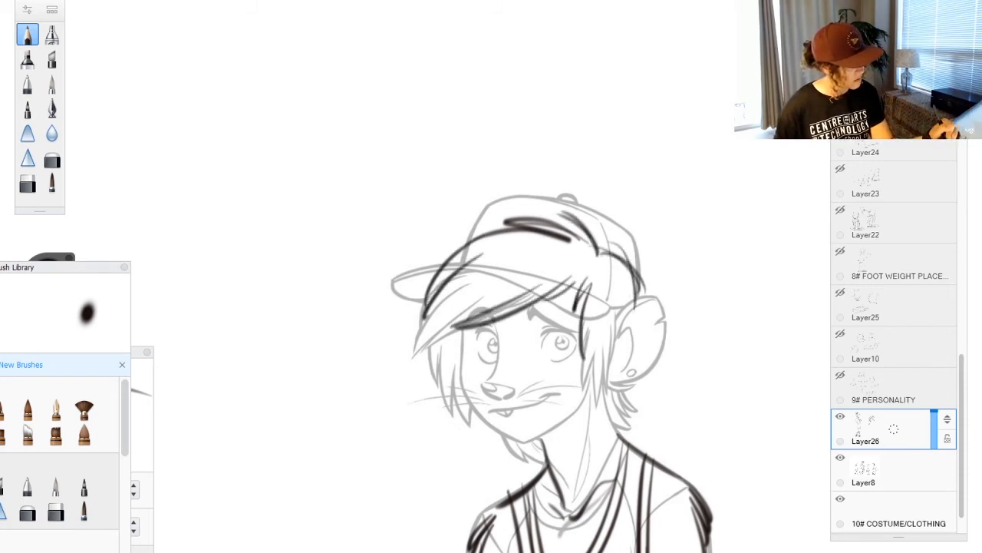
- Ink the hair and ear area framing both sides of the face
mouse_move(614, 386)
left_mouse_down()
mouse_move(637, 427)
mouse_move(624, 431)
left_mouse_up()
mouse_move(591, 290)
left_mouse_down()
mouse_move(594, 386)
mouse_move(617, 407)
left_mouse_up()
left_click_drag(618, 307, 659, 296)
mouse_move(662, 299)
left_mouse_down()
mouse_move(637, 392)
mouse_move(653, 354)
left_mouse_up()
left_click_drag(649, 355, 596, 380)
left_click_drag(438, 298, 415, 355)
left_click_drag(449, 318, 421, 368)
mouse_move(439, 337)
left_mouse_down()
mouse_move(435, 383)
mouse_move(467, 417)
left_mouse_up()
- Compare inks with the sketch hidden, then build up the boy's dark eyebrows on the inking layer
left_click(867, 468)
left_click(841, 459)
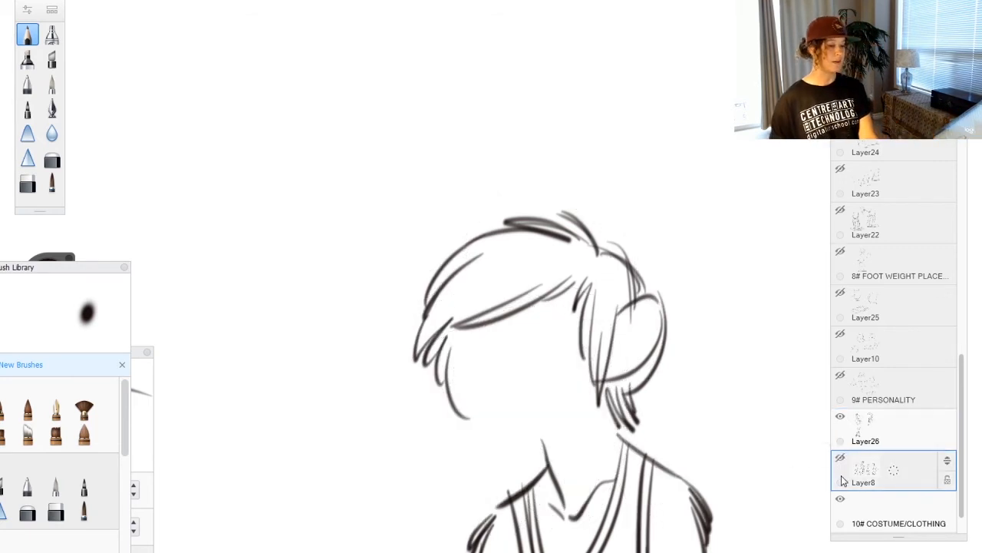
left_click(841, 459)
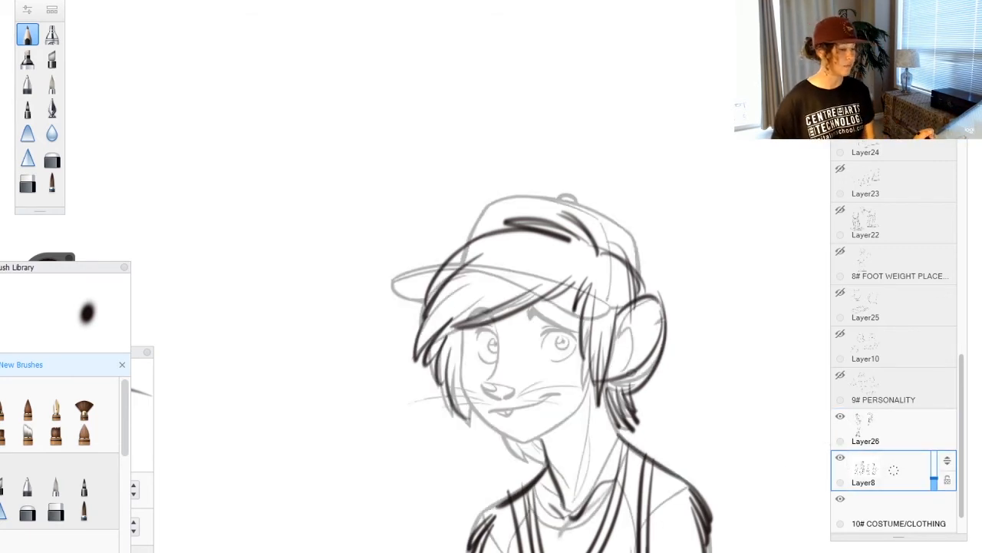
left_click(841, 459)
left_click(841, 459)
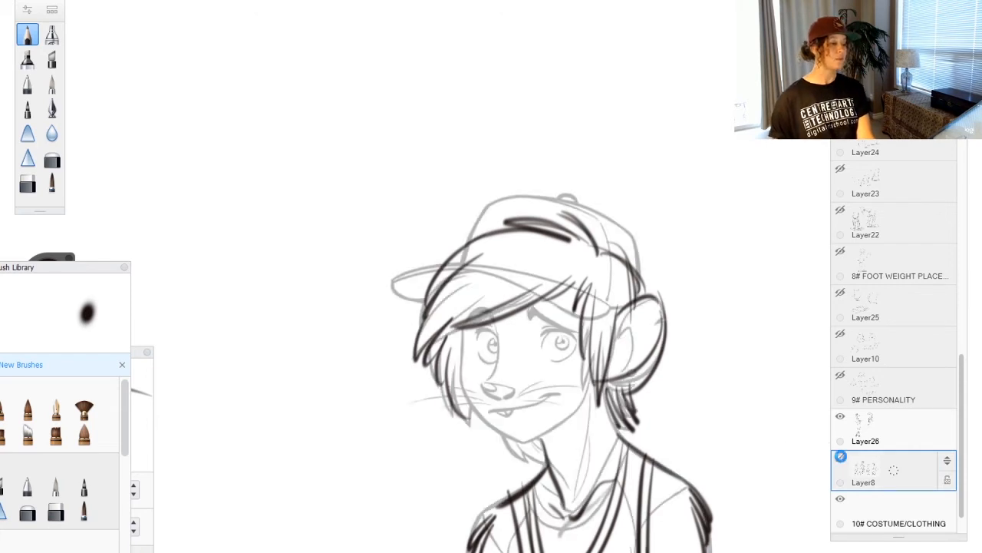
left_click_drag(513, 313, 579, 321)
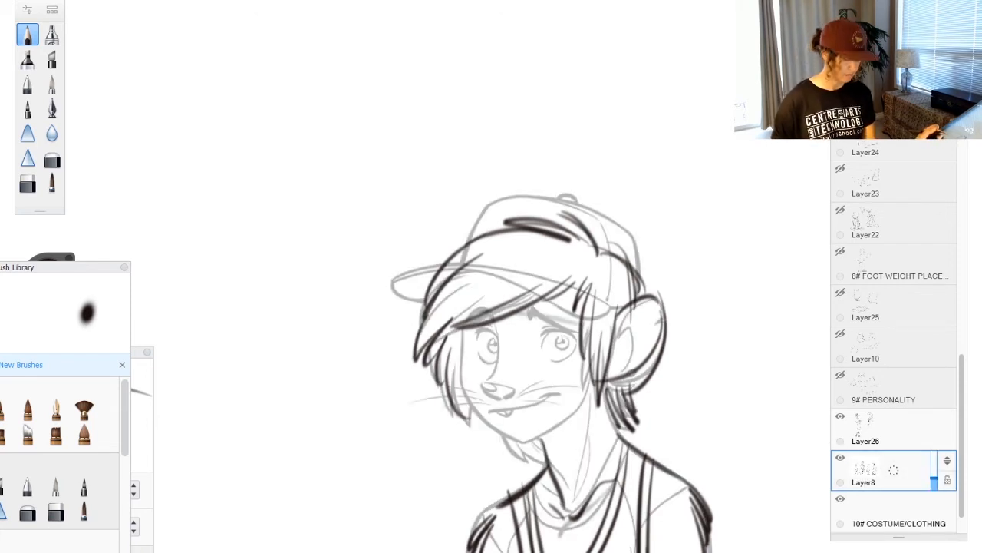
left_click(885, 430)
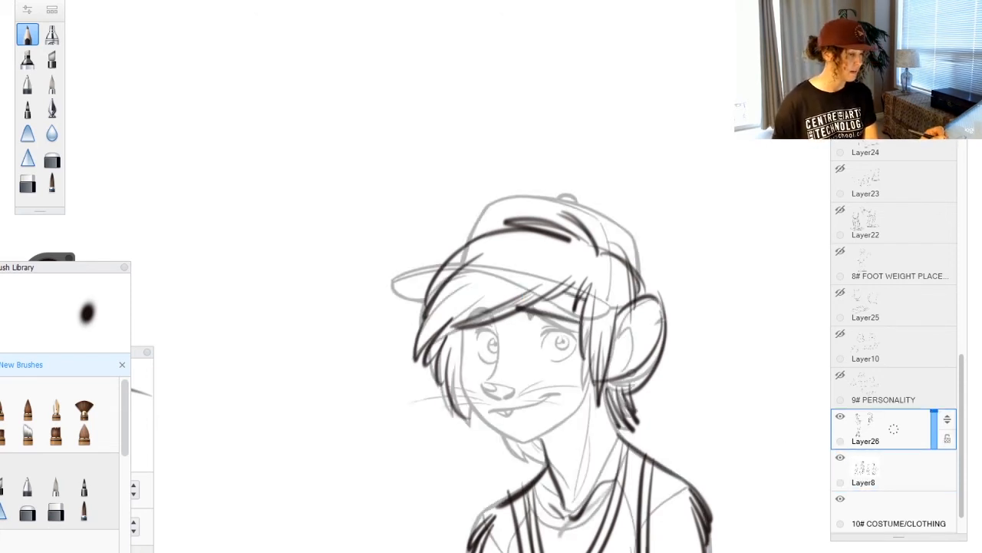
mouse_move(553, 299)
left_mouse_down()
mouse_move(583, 306)
mouse_move(574, 317)
left_mouse_up()
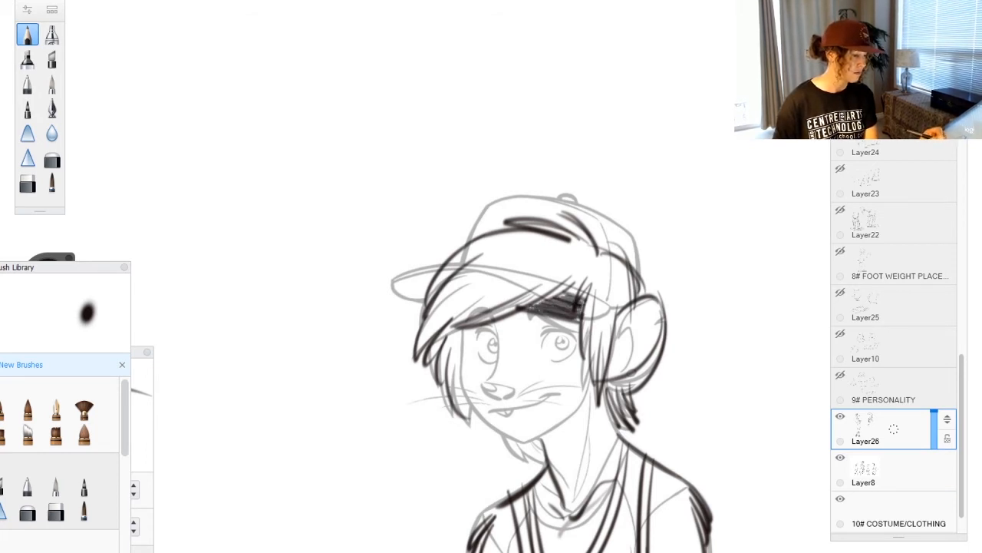
left_click(840, 456)
left_click(840, 457)
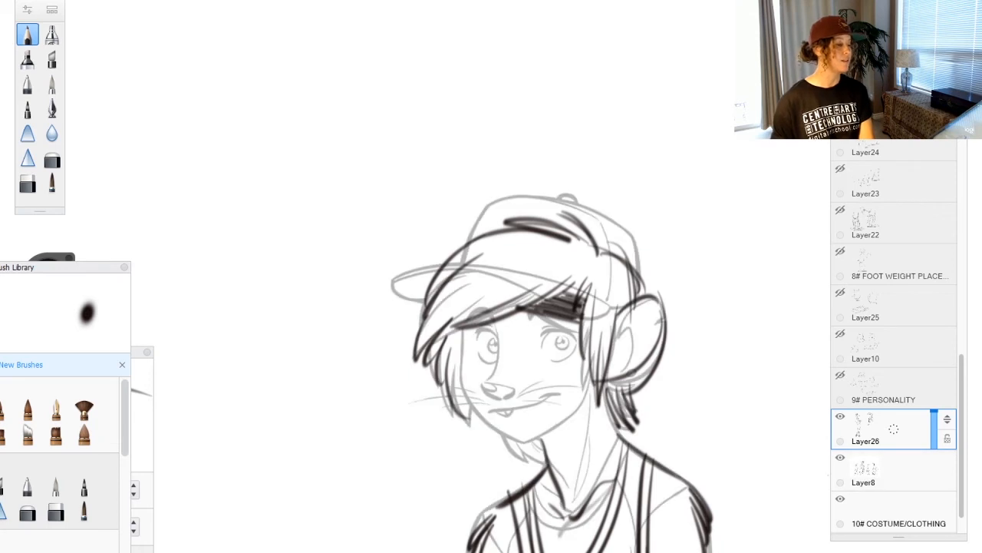
- Ink the shorts' waistband, left hip, middle line and both legs
key("space")
mouse_move(468, 427)
left_mouse_down()
mouse_move(487, 520)
mouse_move(441, 292)
left_mouse_up()
left_click_drag(414, 415, 560, 384)
left_click_drag(421, 399, 554, 380)
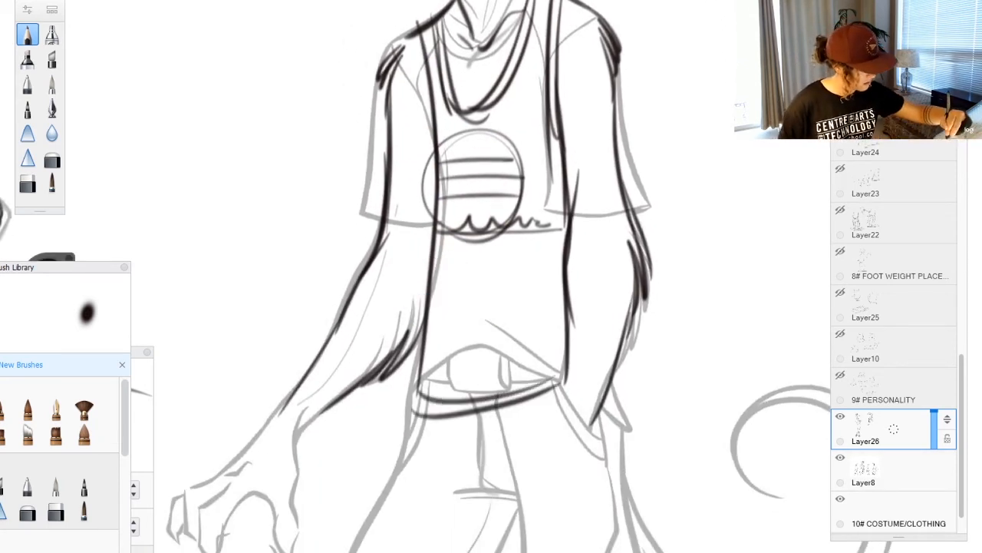
left_click_drag(423, 322, 415, 426)
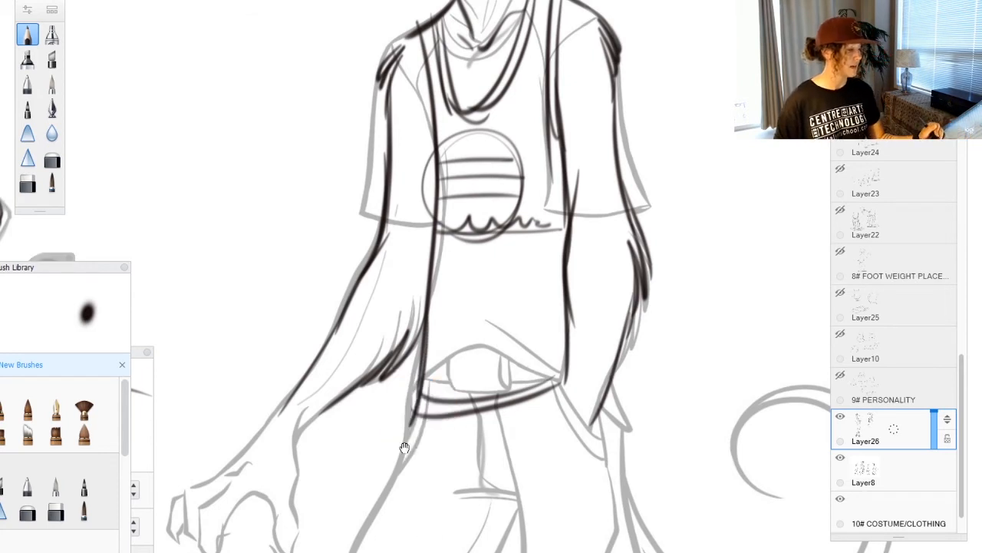
mouse_move(461, 307)
left_mouse_down()
mouse_move(461, 207)
mouse_move(512, 407)
left_mouse_up()
left_click_drag(499, 316, 515, 456)
left_click_drag(507, 372, 503, 548)
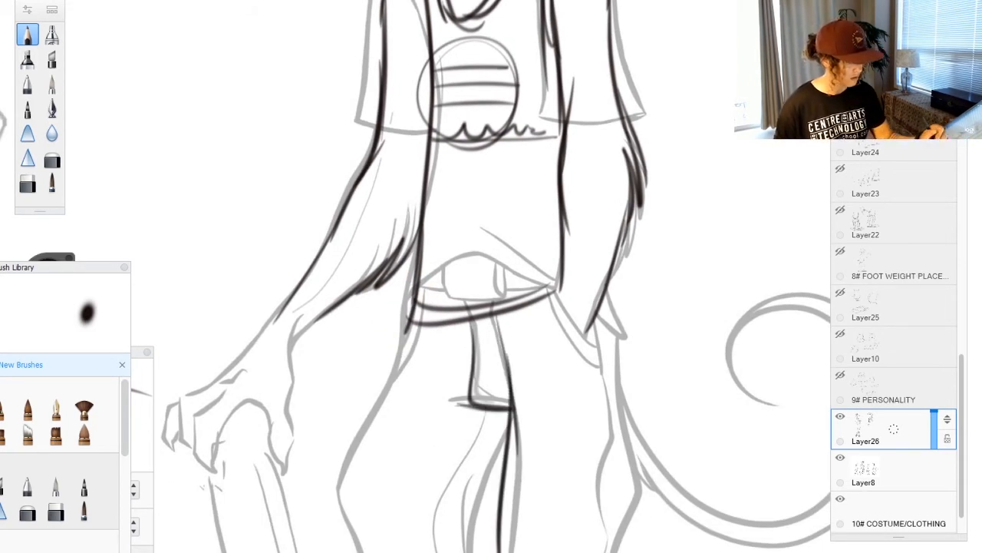
left_click_drag(613, 278, 644, 537)
- Finish the shorts' leg outlines, the hand at his side and the flower pattern
left_click_drag(413, 318, 345, 549)
left_click_drag(507, 414, 482, 546)
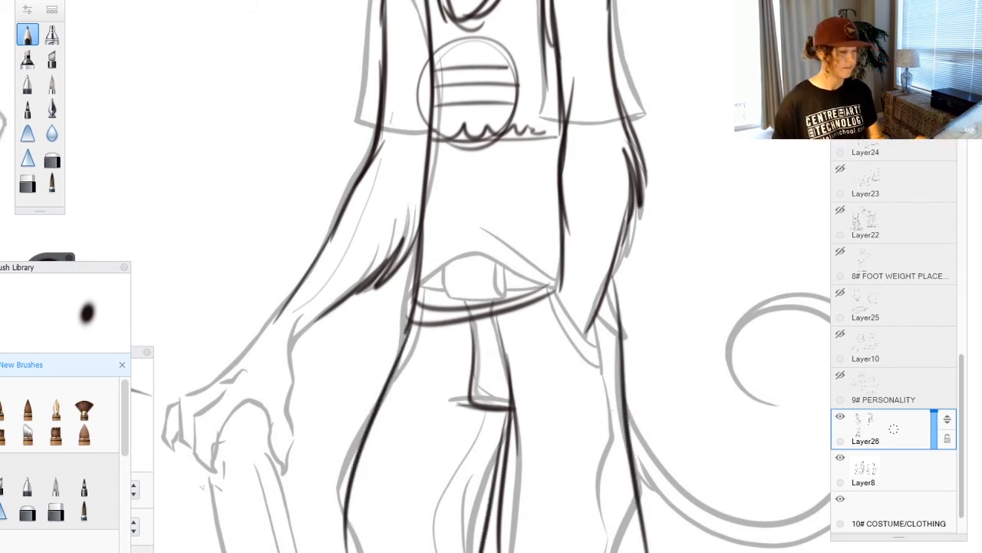
left_click_drag(612, 338, 622, 548)
left_click_drag(511, 479, 538, 549)
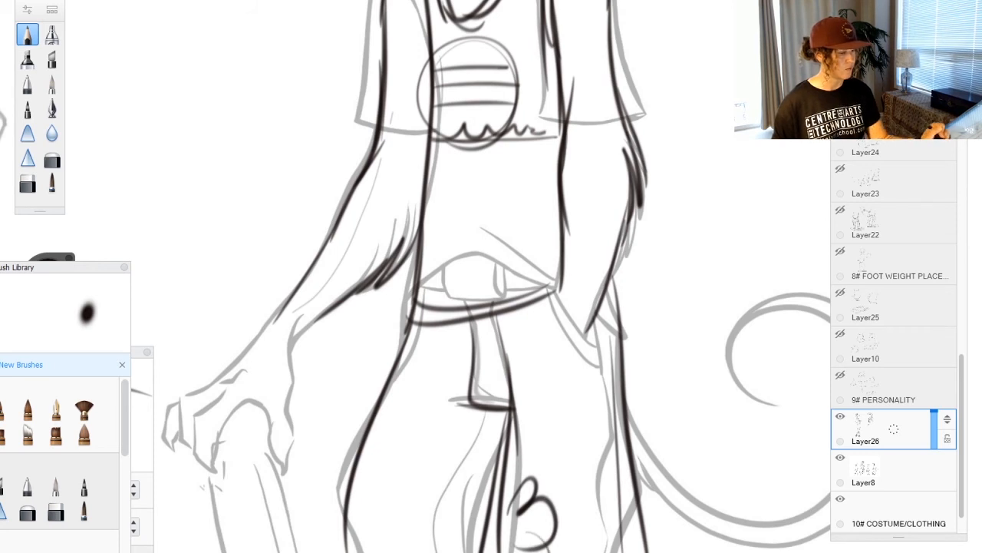
left_click_drag(530, 307, 583, 414)
left_click_drag(584, 376, 621, 407)
left_click_drag(430, 345, 399, 445)
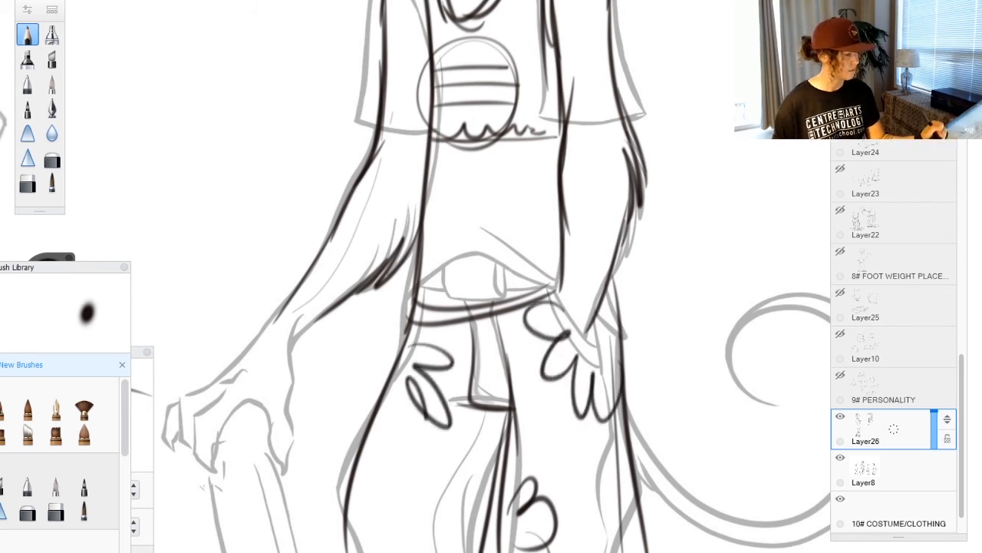
left_click_drag(452, 499, 368, 545)
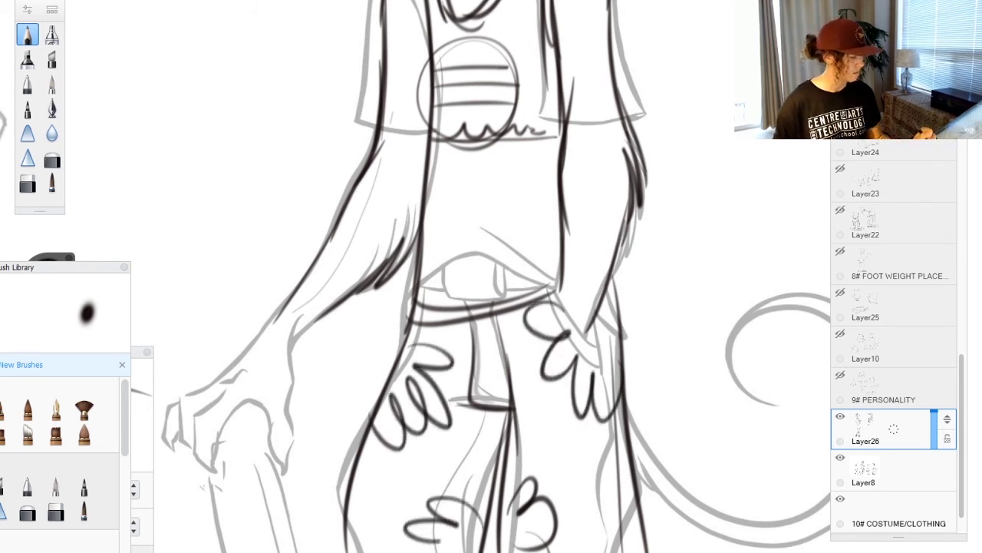
- Hide the rough sketch layer and zoom out to see both characters
left_click(840, 458)
key("space")
left_click_drag(525, 311, 525, 361)
left_click_drag(460, 368, 507, 492)
key("space")
left_click_drag(414, 472, 506, 460)
left_click_drag(399, 453, 395, 443)
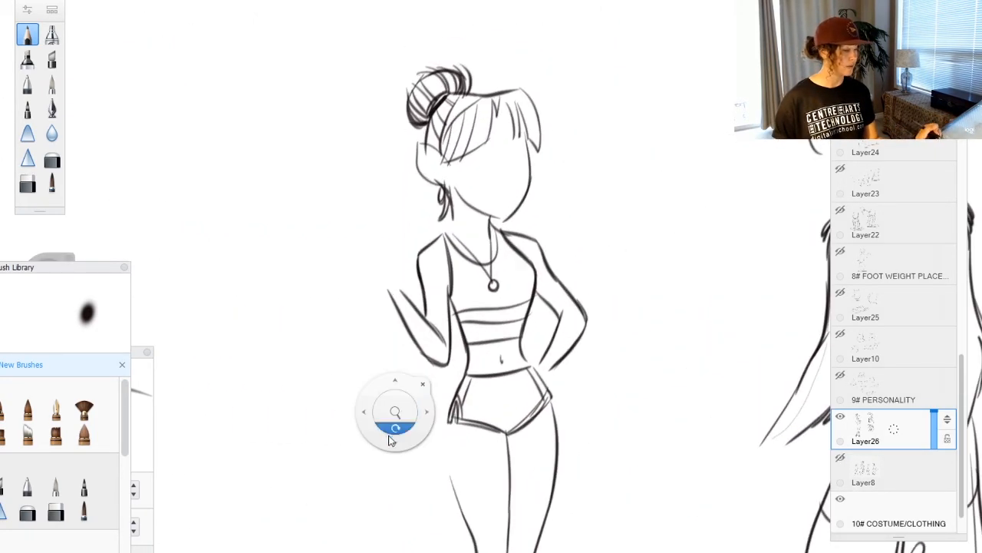
left_click_drag(395, 414, 281, 377)
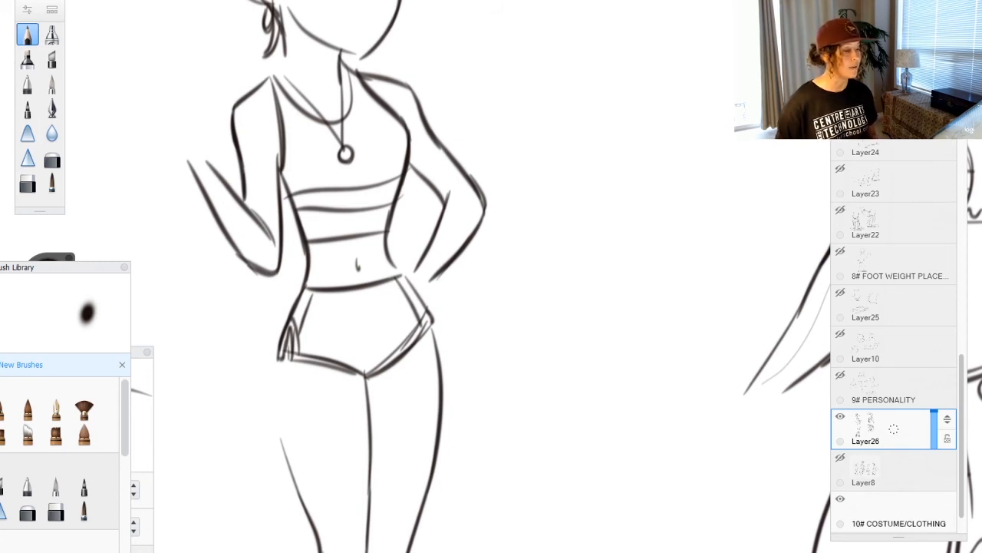
key("space")
mouse_move(491, 307)
left_mouse_down()
mouse_move(497, 323)
mouse_move(399, 353)
left_mouse_up()
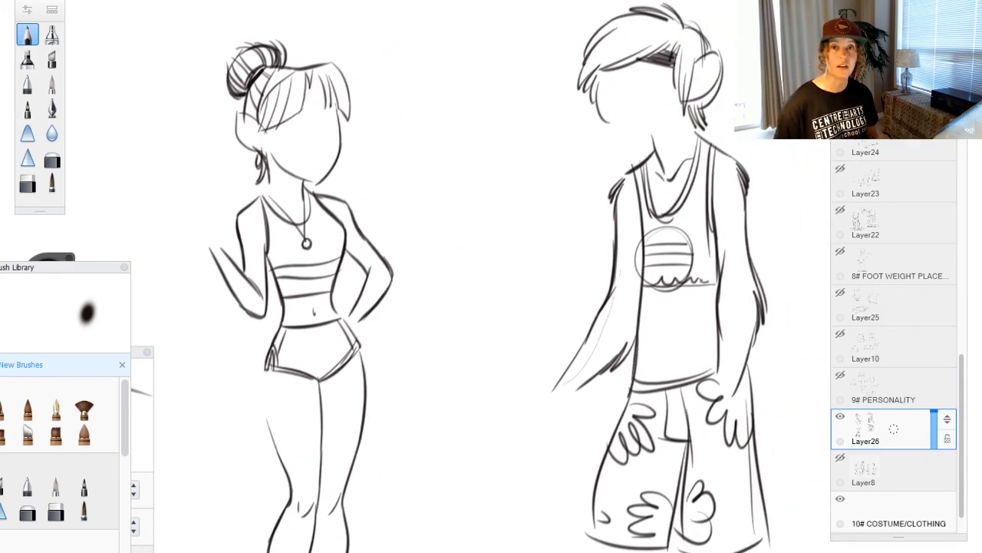